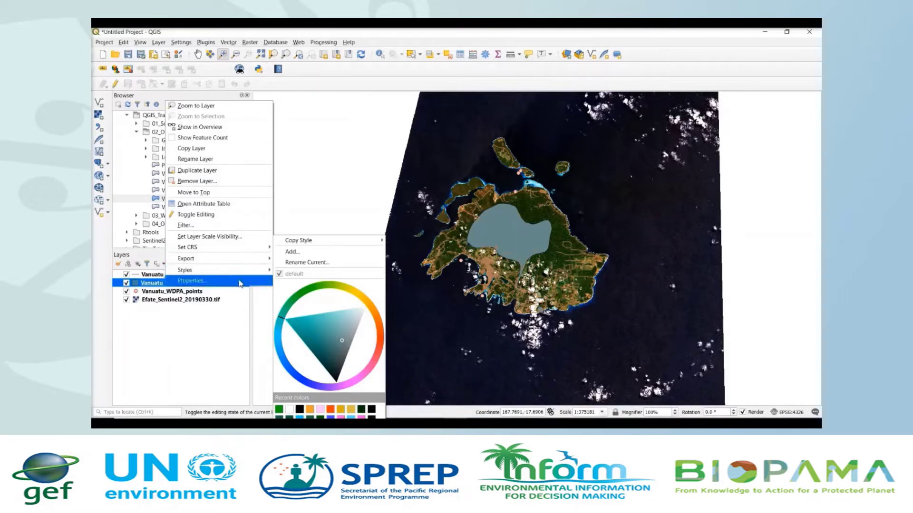
# Step: Open the Vanuatu_WDPA_polygons layer properties and change the fill colour to bright orange
pyautogui.click(186, 283)
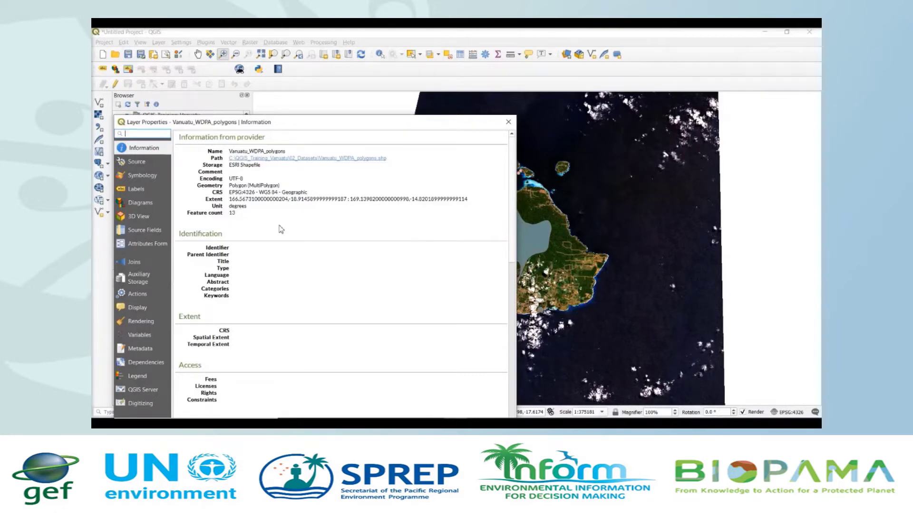
pyautogui.click(148, 163)
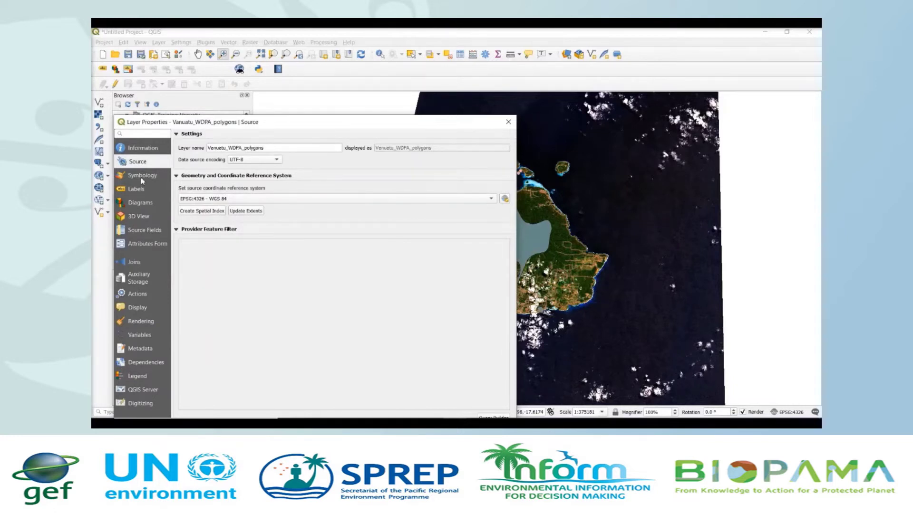
pyautogui.click(142, 177)
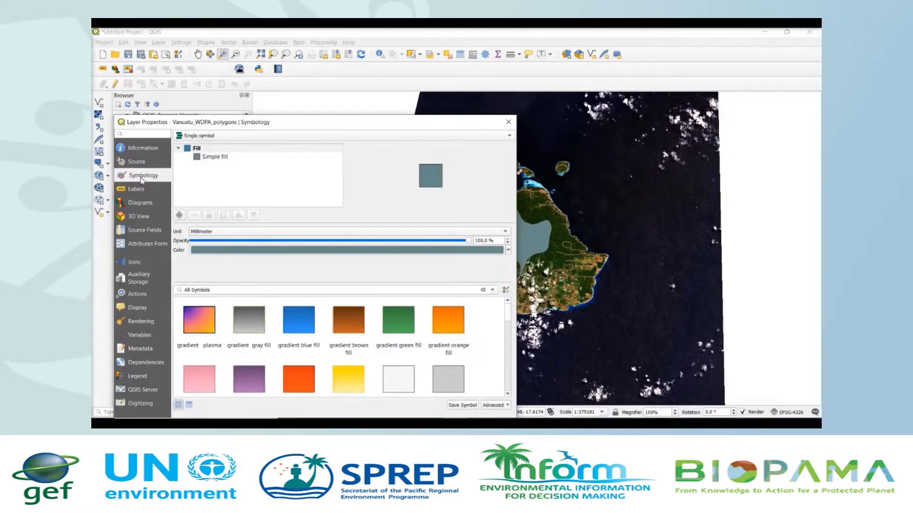
pyautogui.click(508, 252)
pyautogui.moveTo(285, 263); pyautogui.dragTo(287, 270)
pyautogui.click(264, 270)
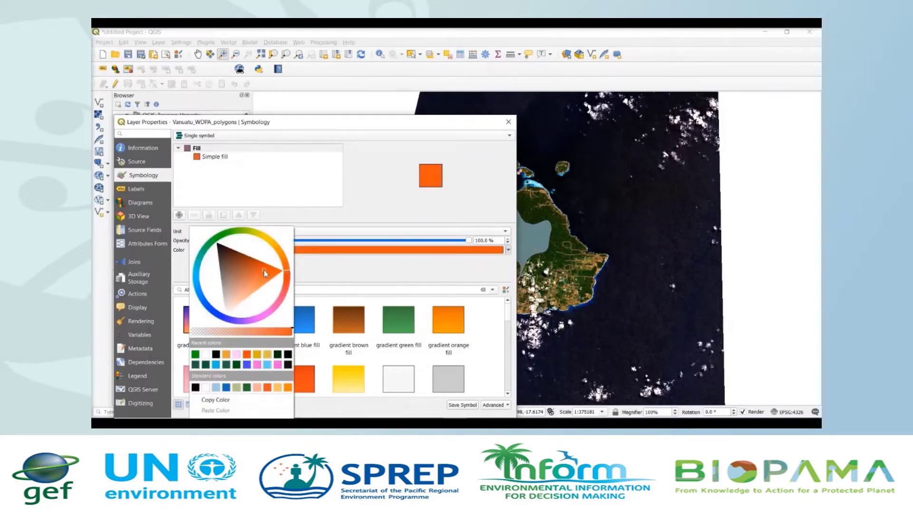
pyautogui.click(331, 280)
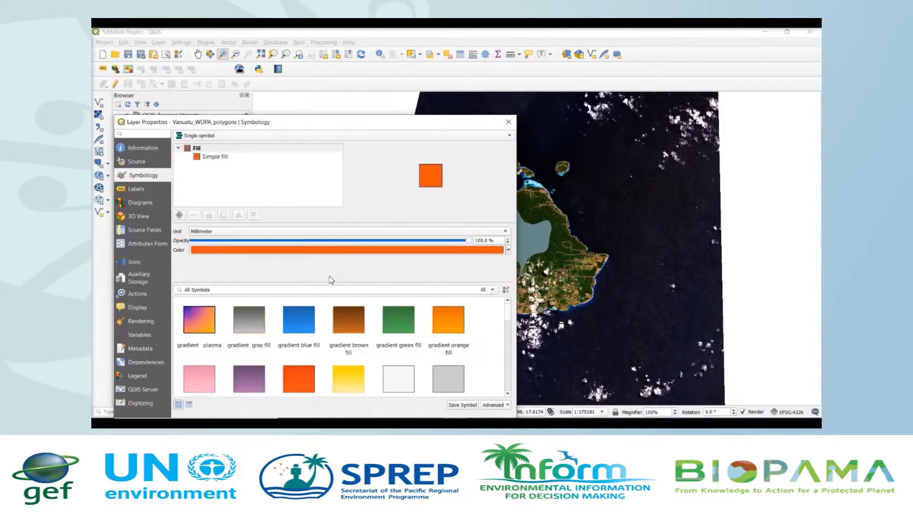
# Step: Set the polygon fill's opacity to 80% and apply the layer style
pyautogui.click(389, 241)
pyautogui.click(389, 241)
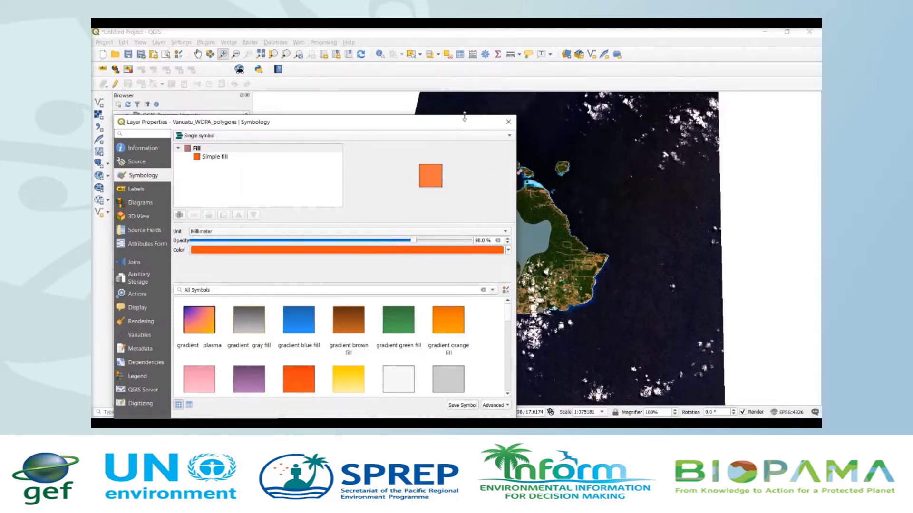
pyautogui.moveTo(451, 124); pyautogui.dragTo(460, 77)
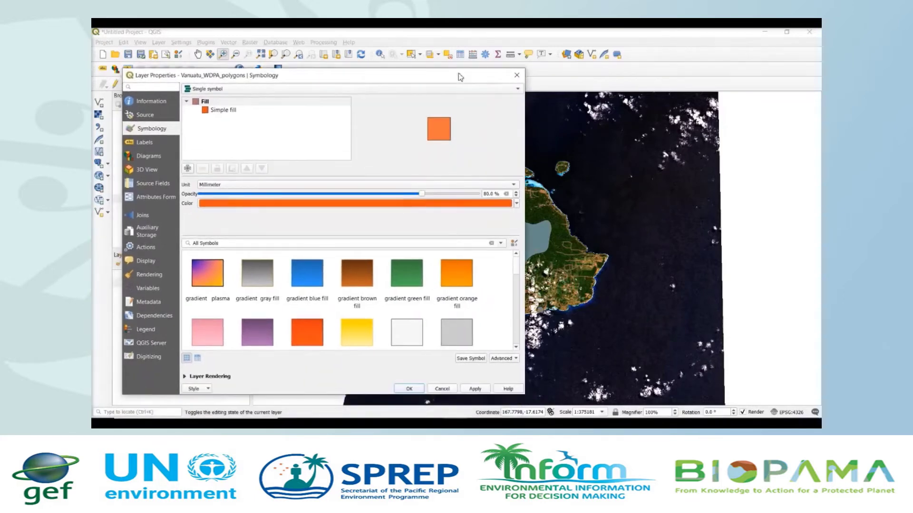
pyautogui.click(409, 388)
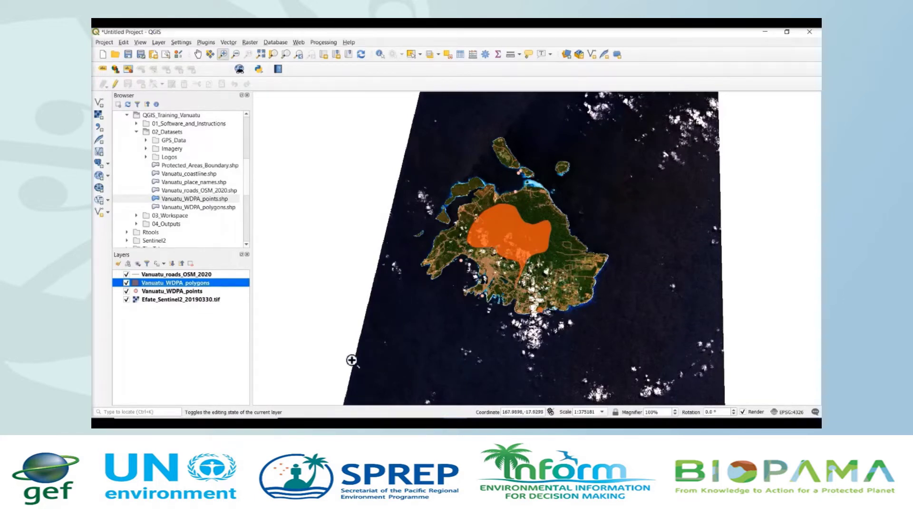
# Step: Set the Vanuatu_WDPA_points marker colour to light orange and its size to 3 mm
pyautogui.rightClick(184, 293)
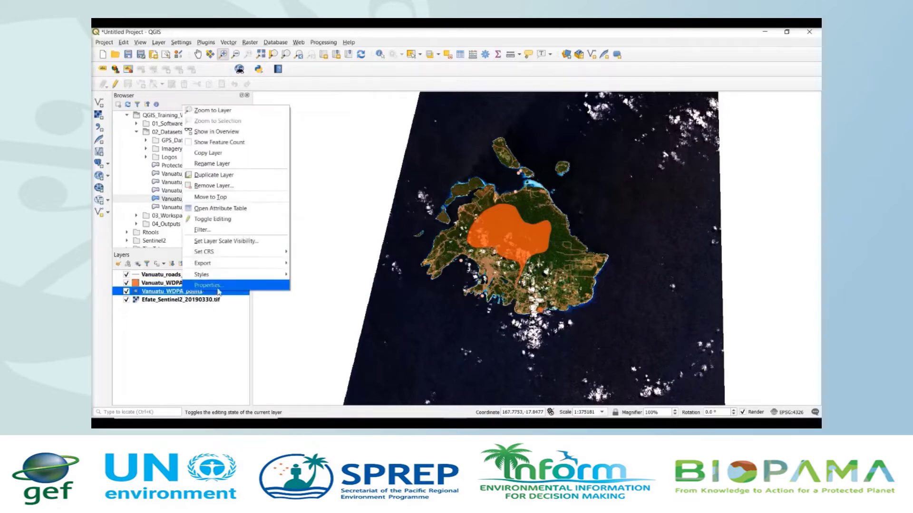
pyautogui.click(225, 289)
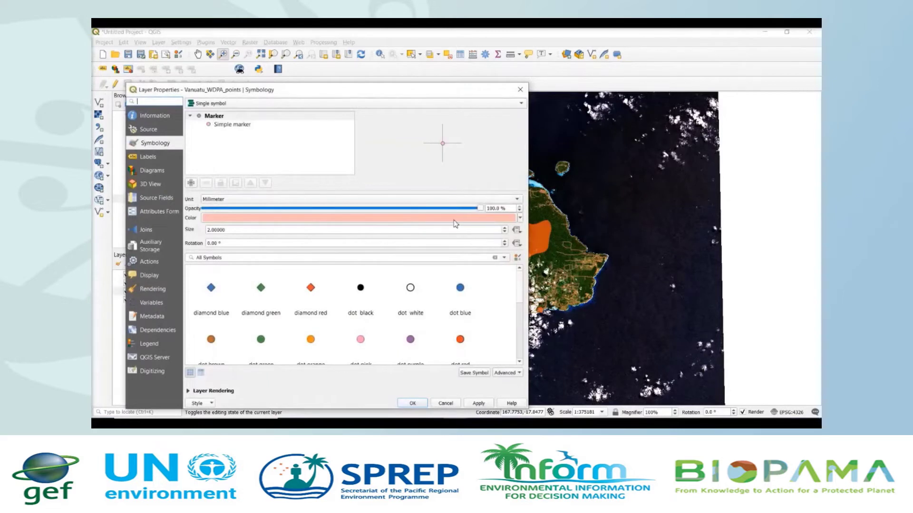
pyautogui.click(520, 219)
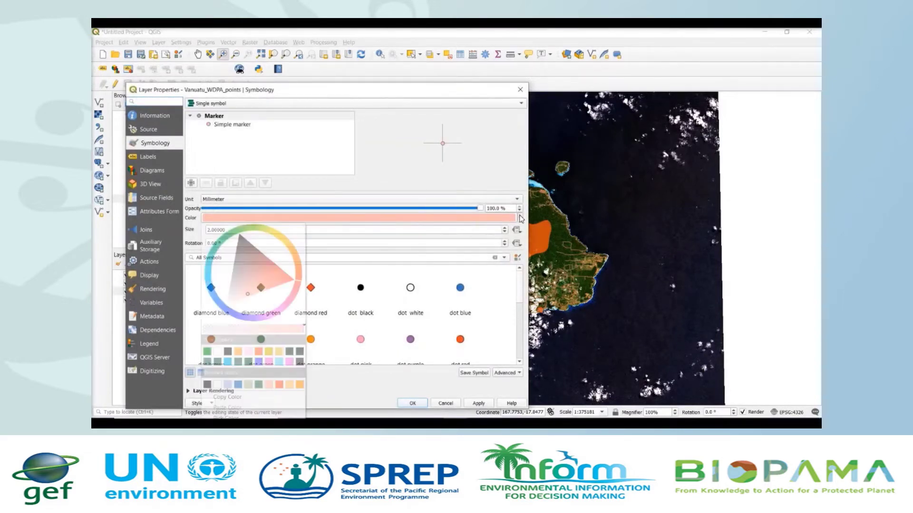
pyautogui.click(292, 251)
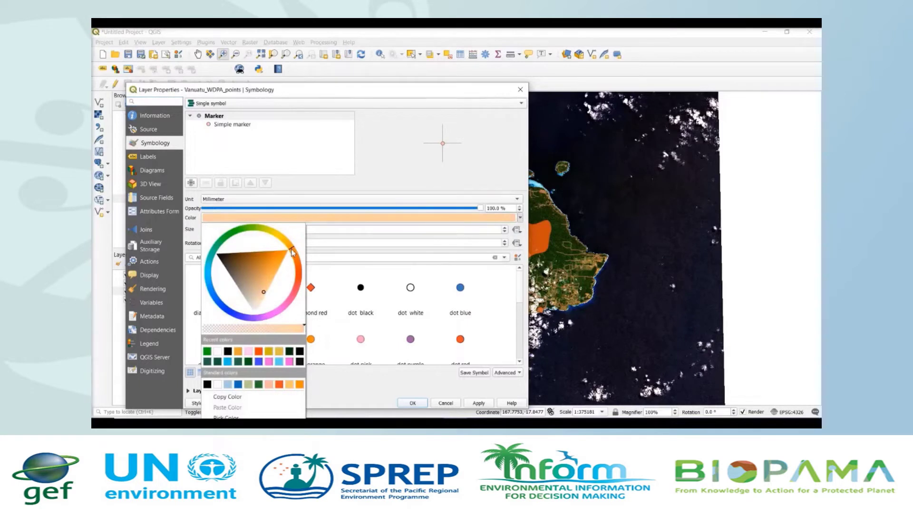
pyautogui.click(507, 231)
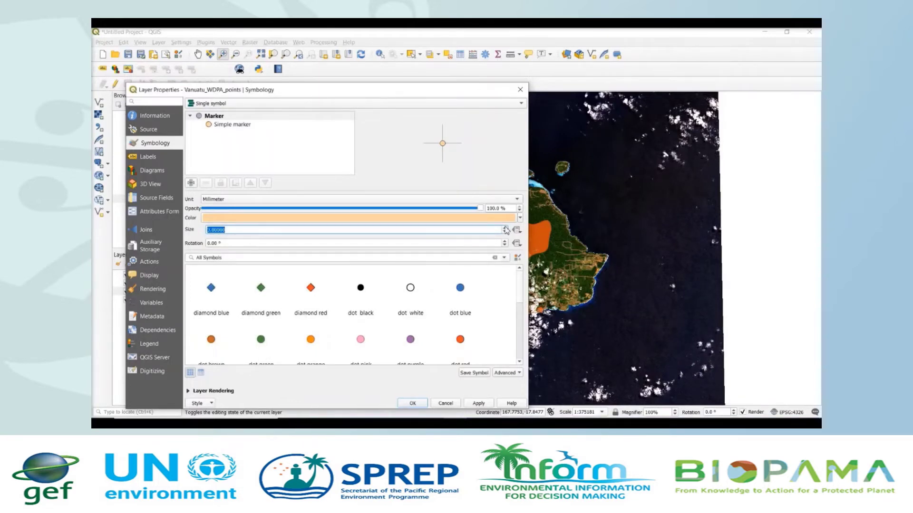
pyautogui.click(507, 229)
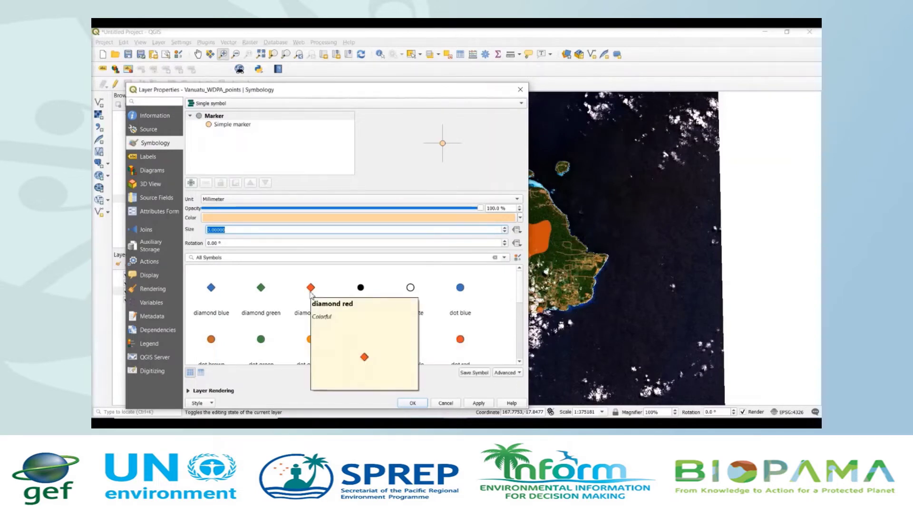
# Step: Apply the diamond blue preset symbol to the Vanuatu_WDPA_points layer
pyautogui.moveTo(212, 291)
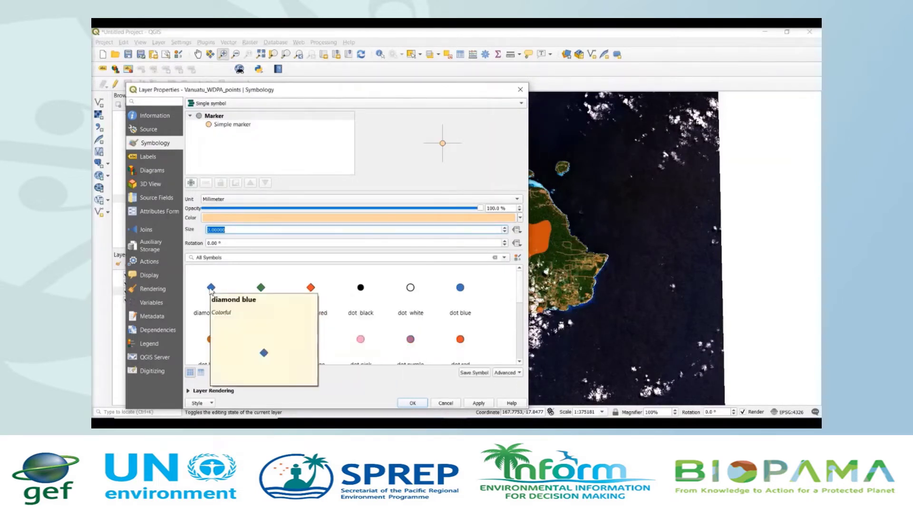
pyautogui.click(211, 291)
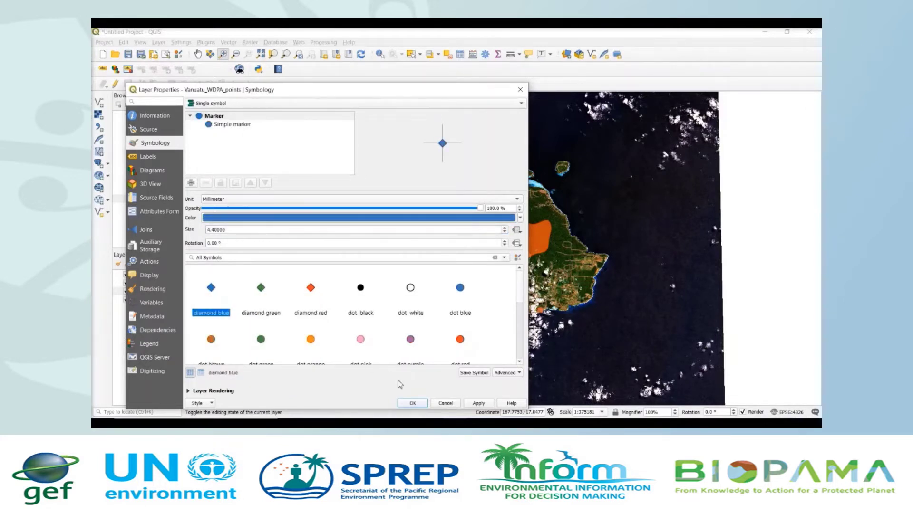
pyautogui.click(408, 403)
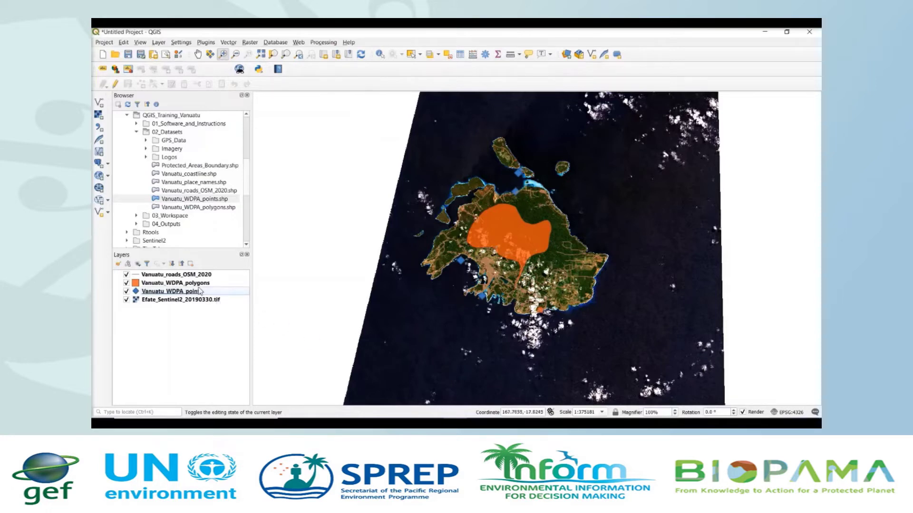
# Step: Switch the Vanuatu_WDPA_polygons layer to categorized symbology based on the DESIG column
pyautogui.rightClick(177, 284)
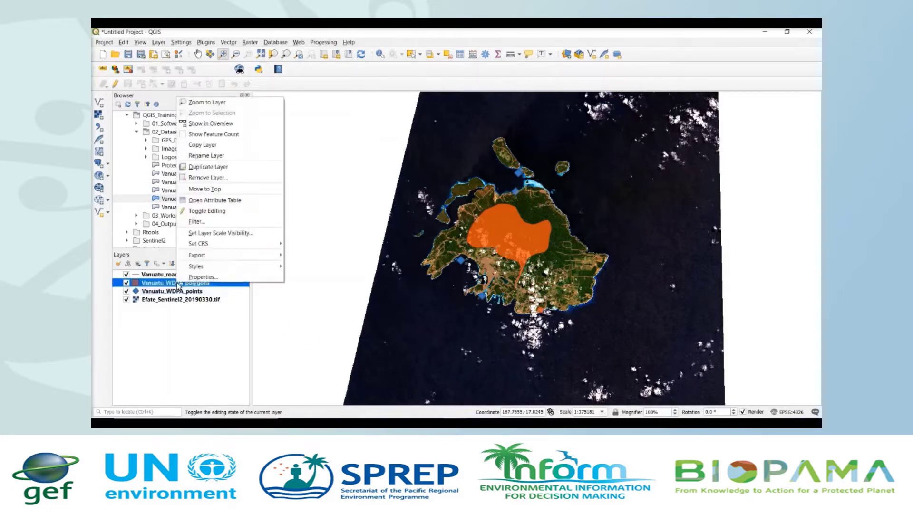
pyautogui.click(208, 280)
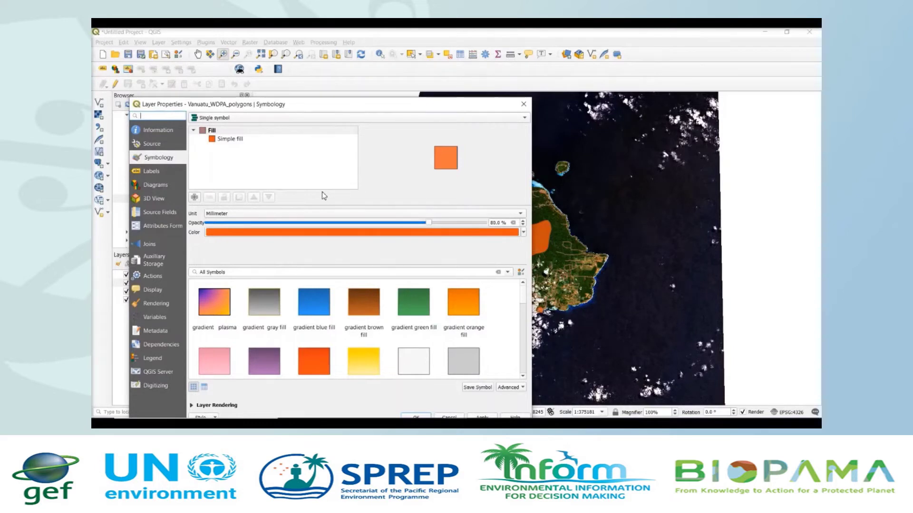
pyautogui.click(525, 117)
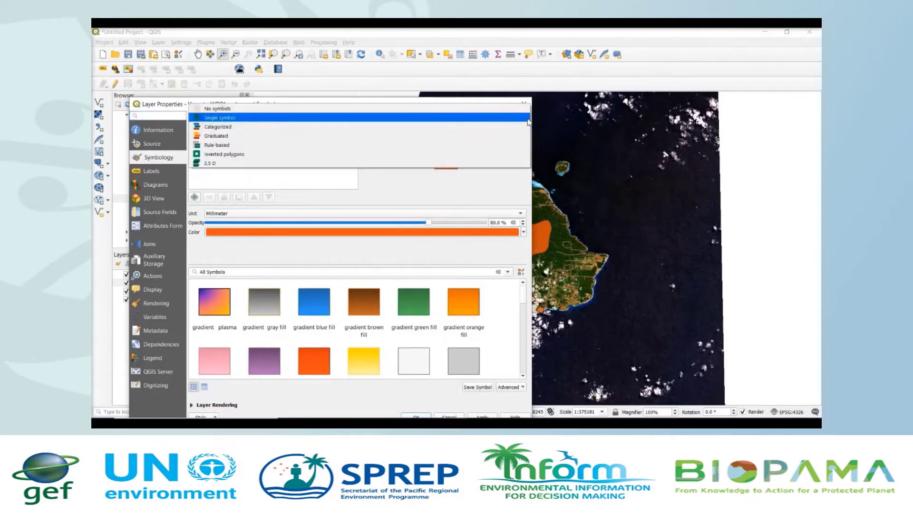
pyautogui.click(505, 128)
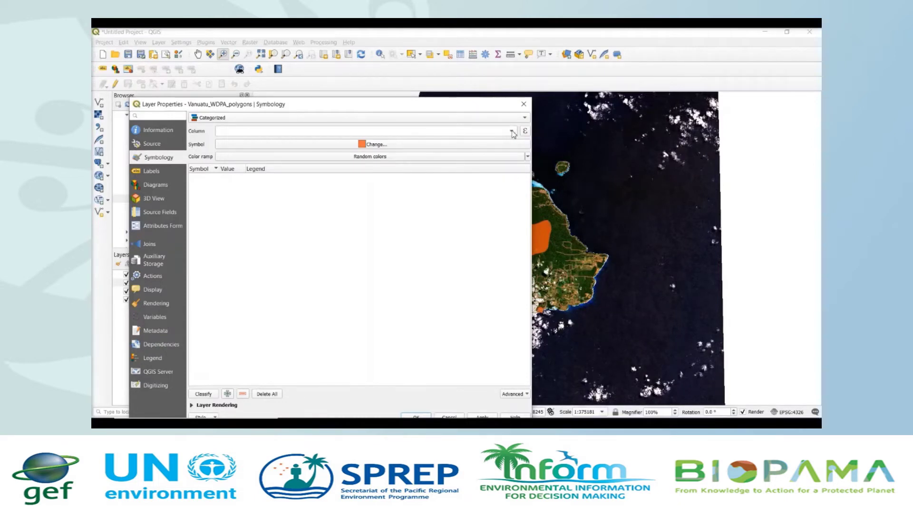
pyautogui.click(512, 132)
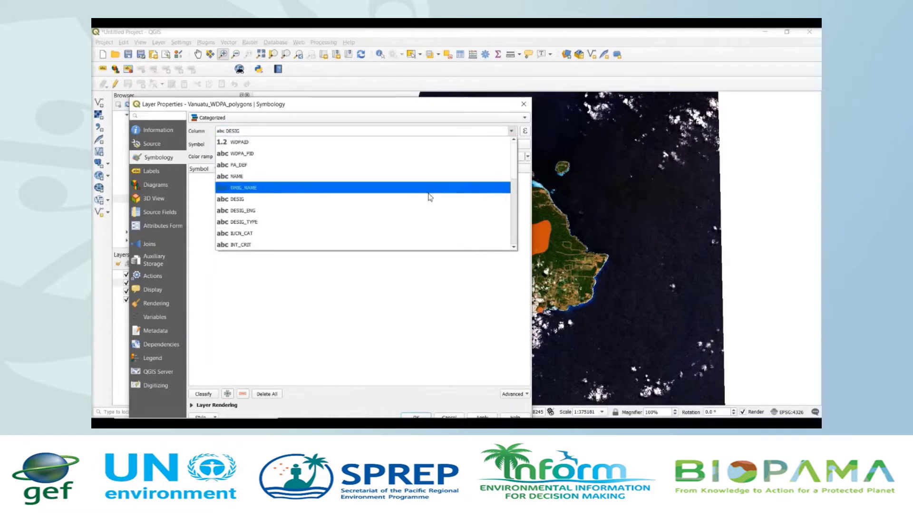
pyautogui.click(413, 203)
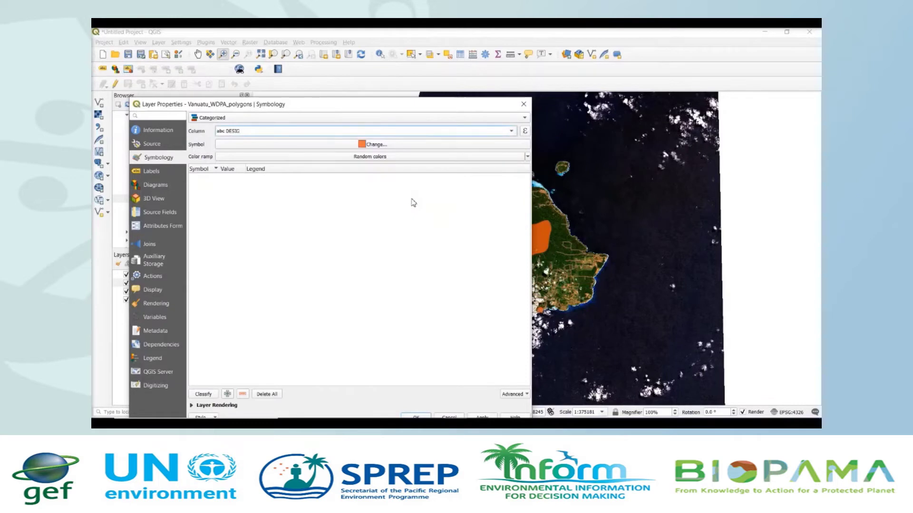
# Step: Accept the base category symbol with 80% opacity and classify the DESIG values using random colors
pyautogui.click(412, 146)
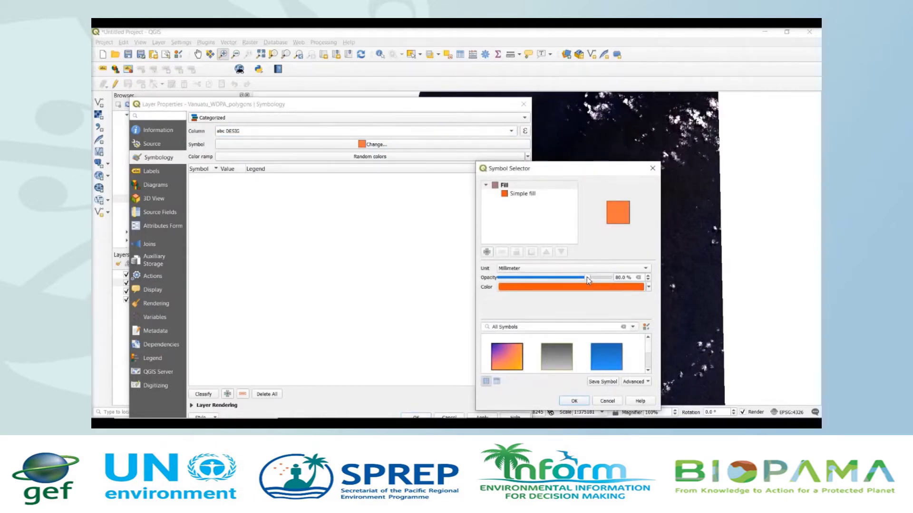
pyautogui.click(572, 401)
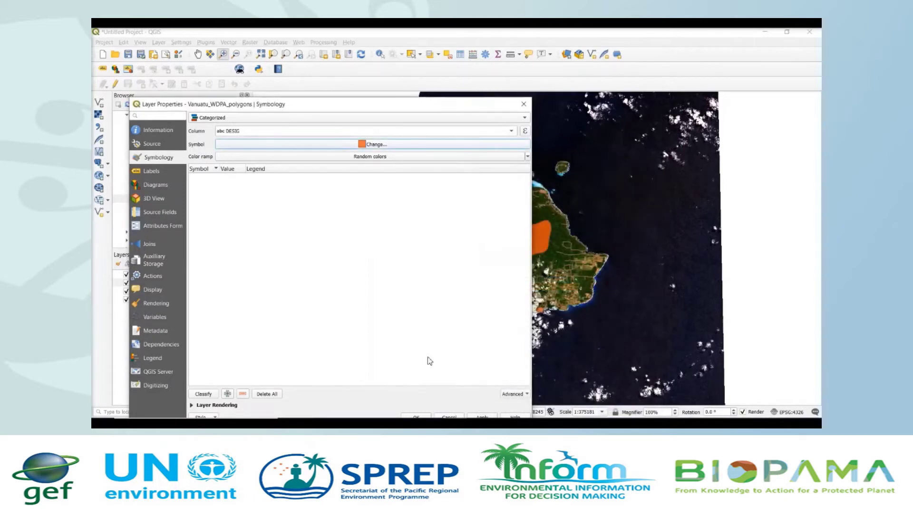
pyautogui.click(202, 395)
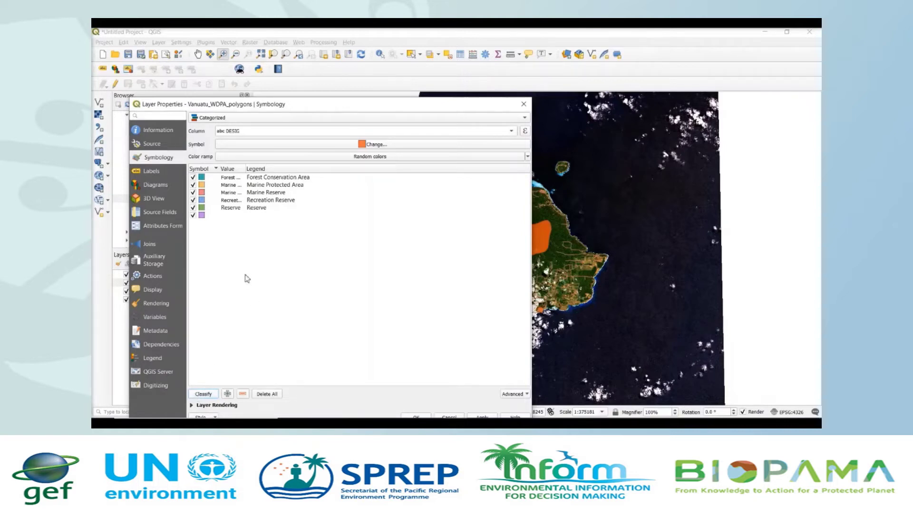
# Step: Change the Marine Protected Area category's fill to pink and apply the categorized style to the layer
pyautogui.doubleClick(201, 189)
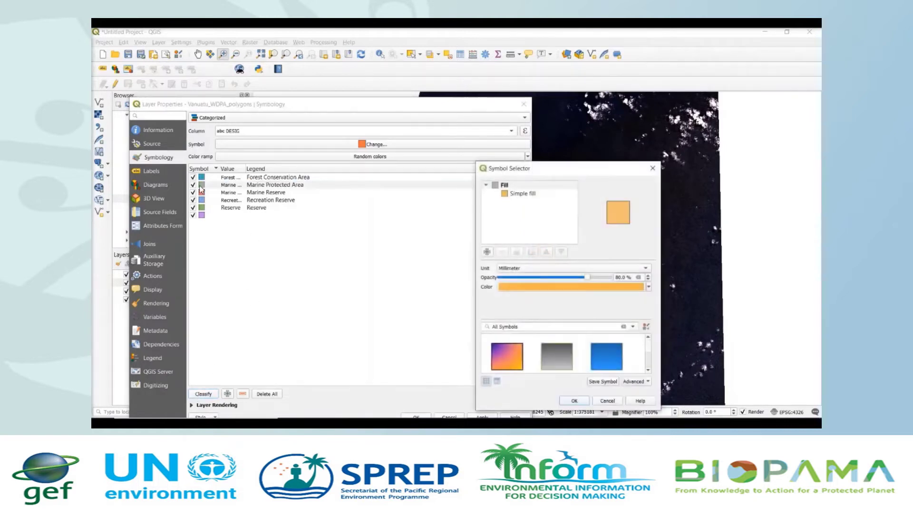
pyautogui.click(648, 287)
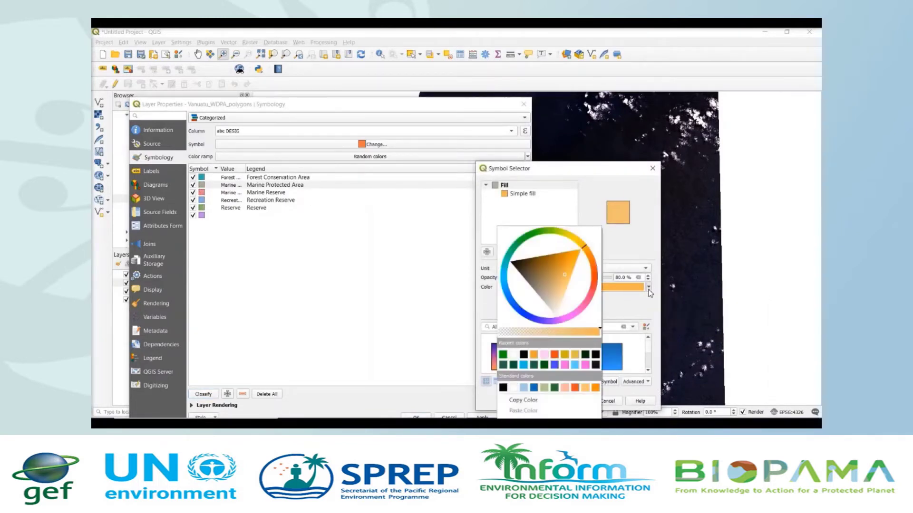
pyautogui.click(570, 321)
pyautogui.click(567, 310)
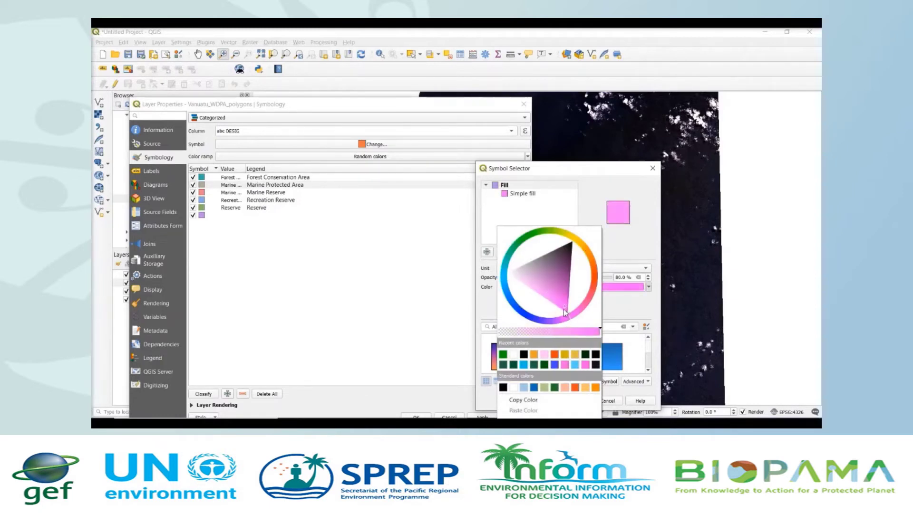
pyautogui.click(623, 319)
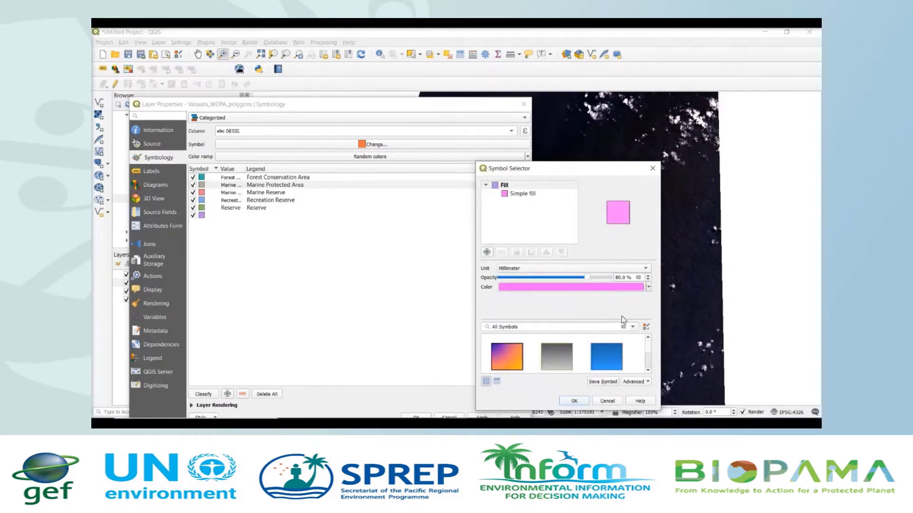
pyautogui.click(574, 402)
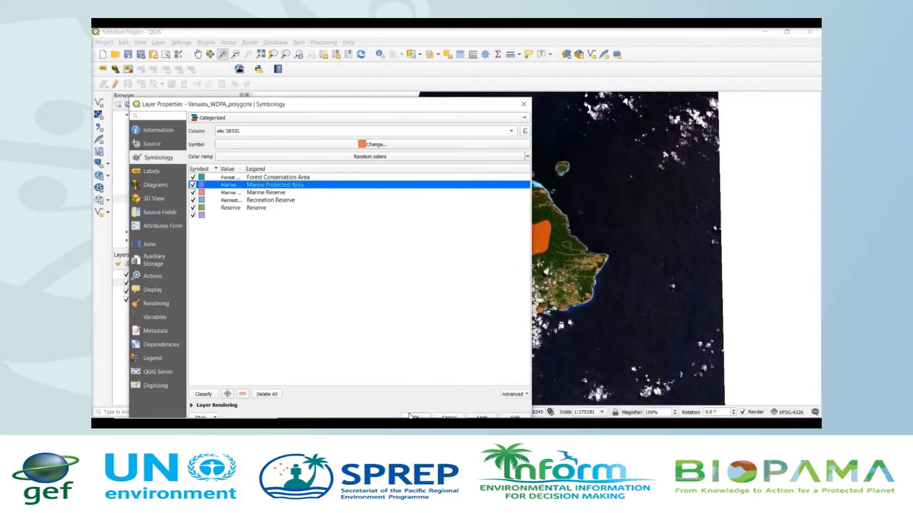
pyautogui.click(407, 417)
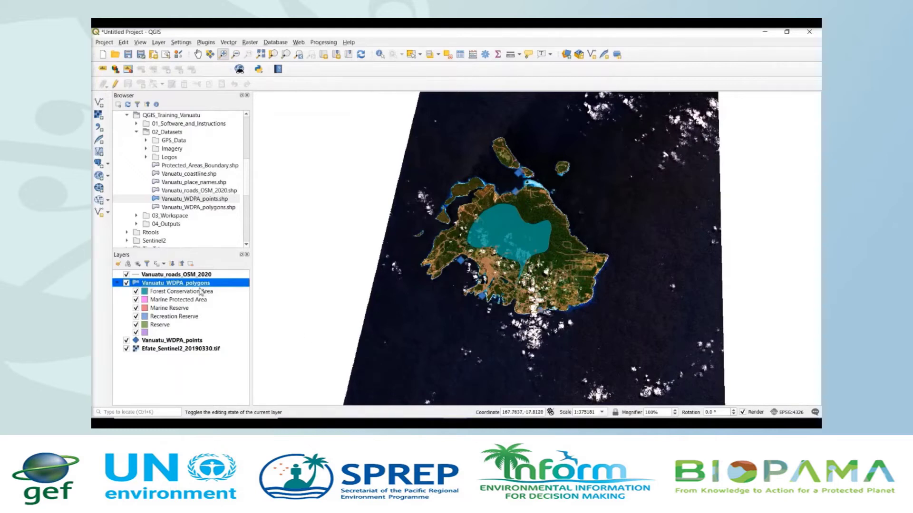
# Step: Turn on single labels for the Vanuatu_WDPA_polygons layer, labelling the features with the NAME field
pyautogui.rightClick(181, 286)
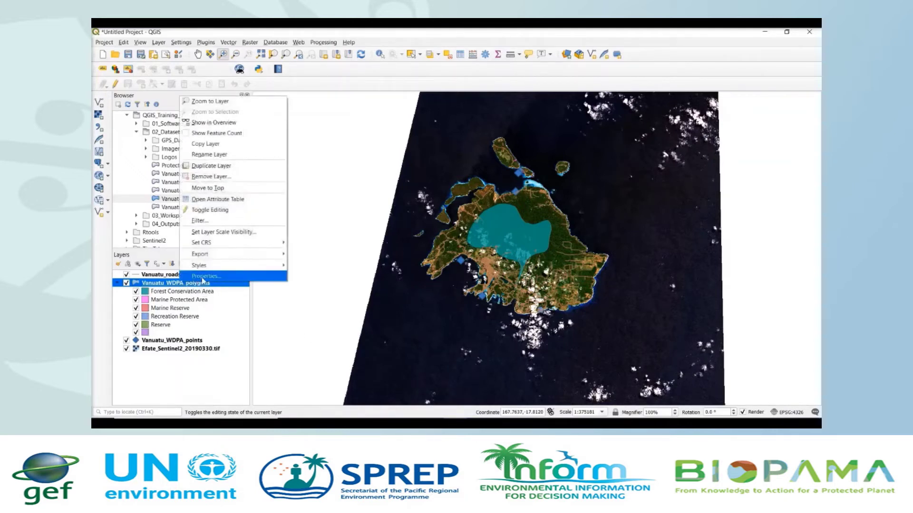
pyautogui.click(206, 280)
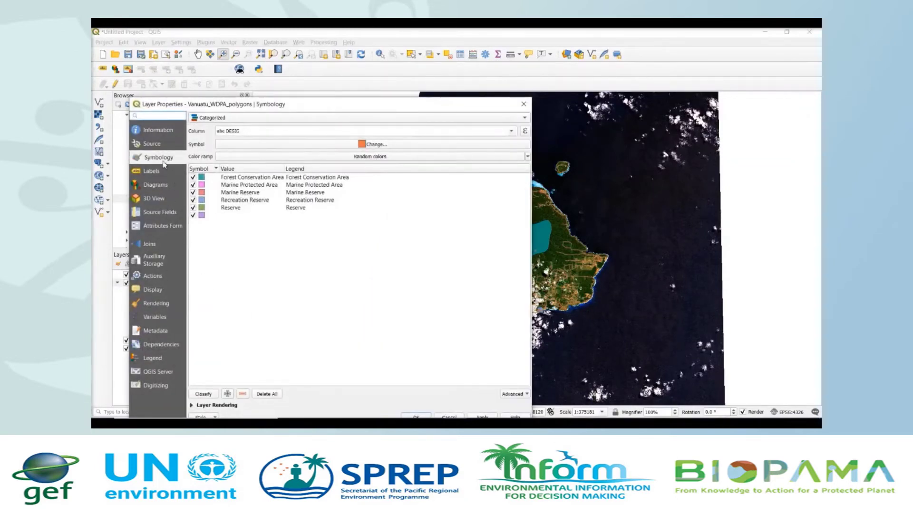
pyautogui.click(148, 172)
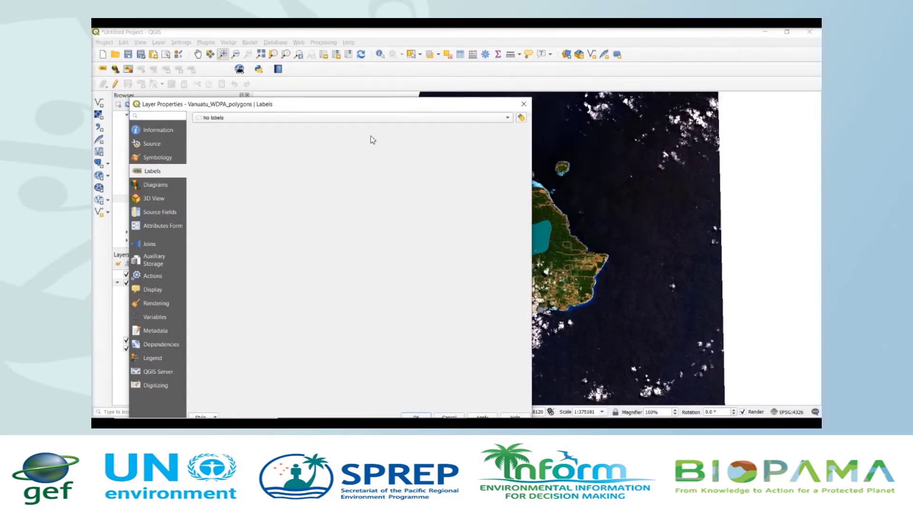
pyautogui.click(509, 118)
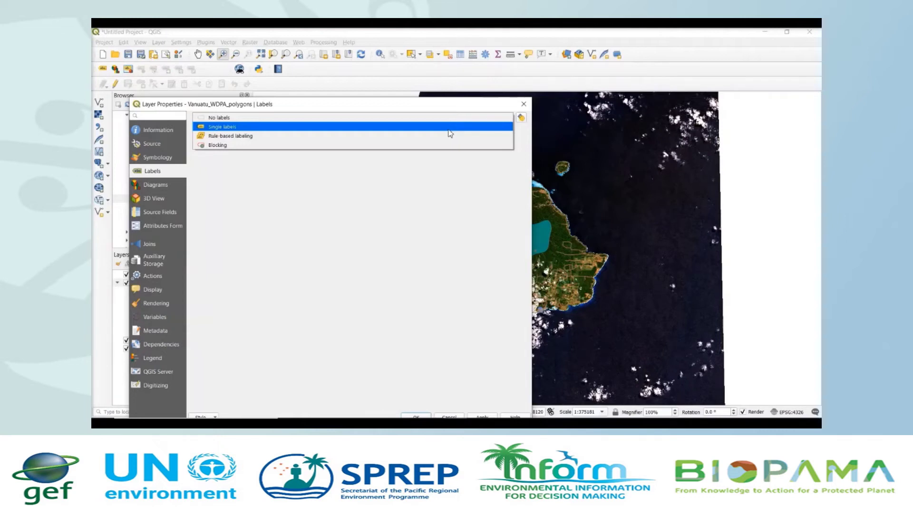
pyautogui.click(450, 128)
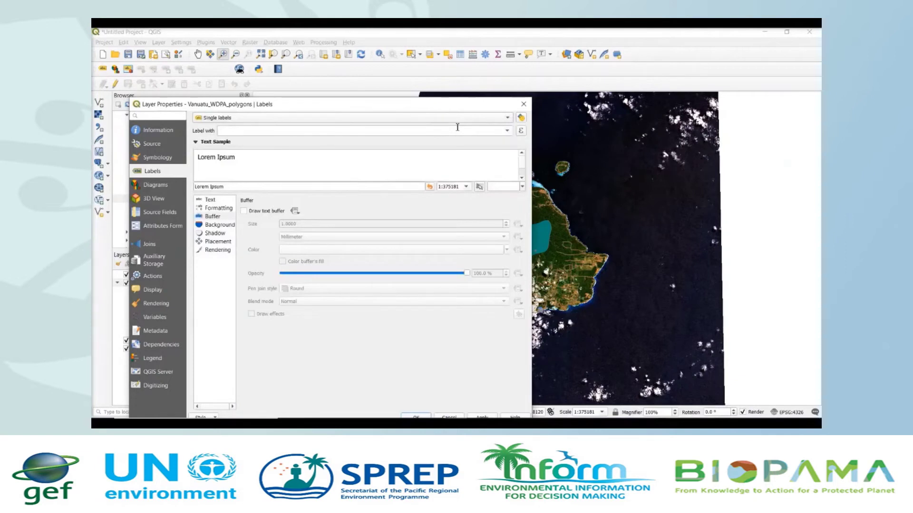
pyautogui.click(507, 131)
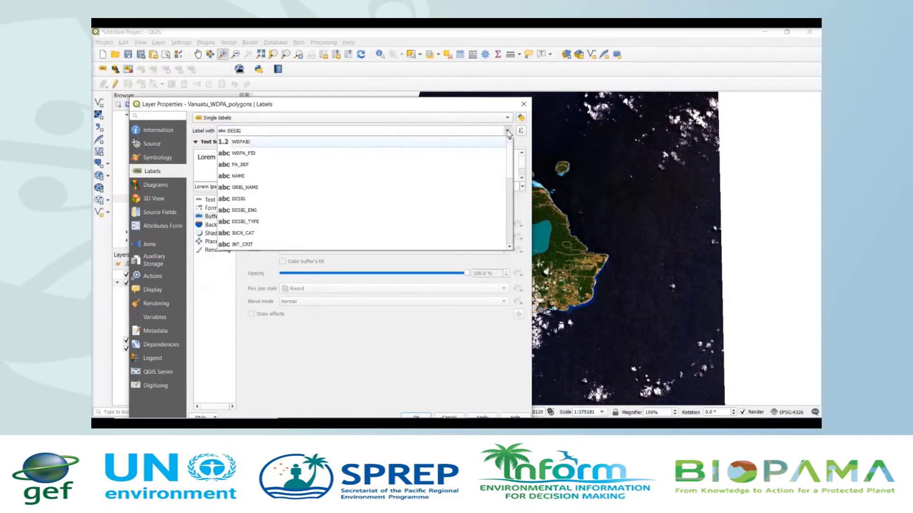
pyautogui.click(451, 175)
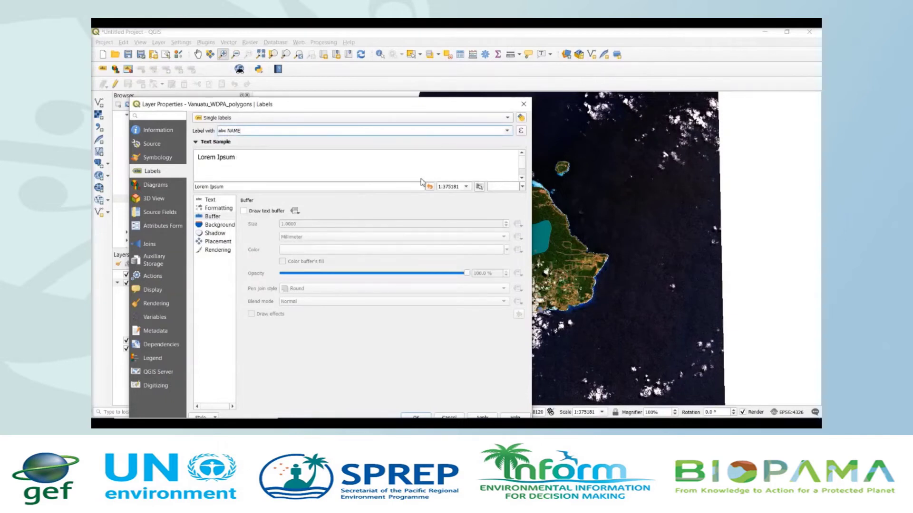
# Step: Set the polygon label text to size 12 points with 80% opacity and apply the labels to the layer
pyautogui.click(212, 200)
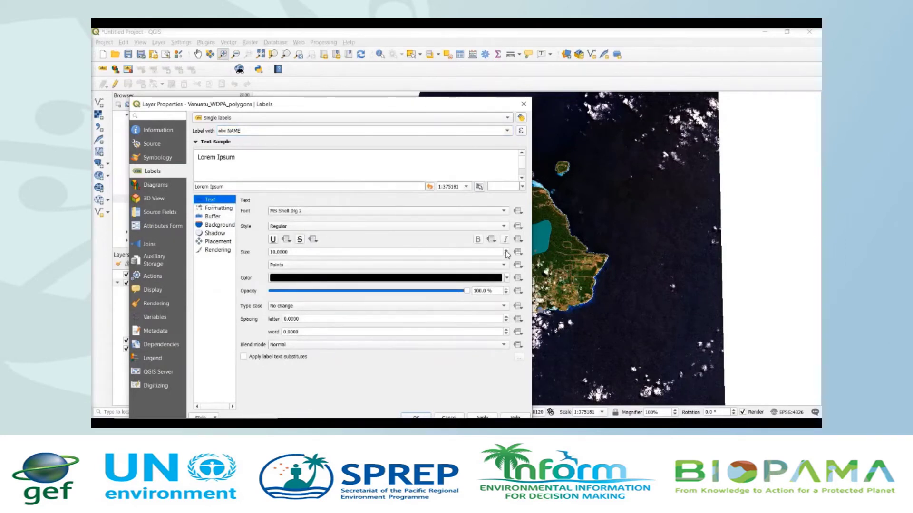
pyautogui.click(506, 250)
pyautogui.click(506, 251)
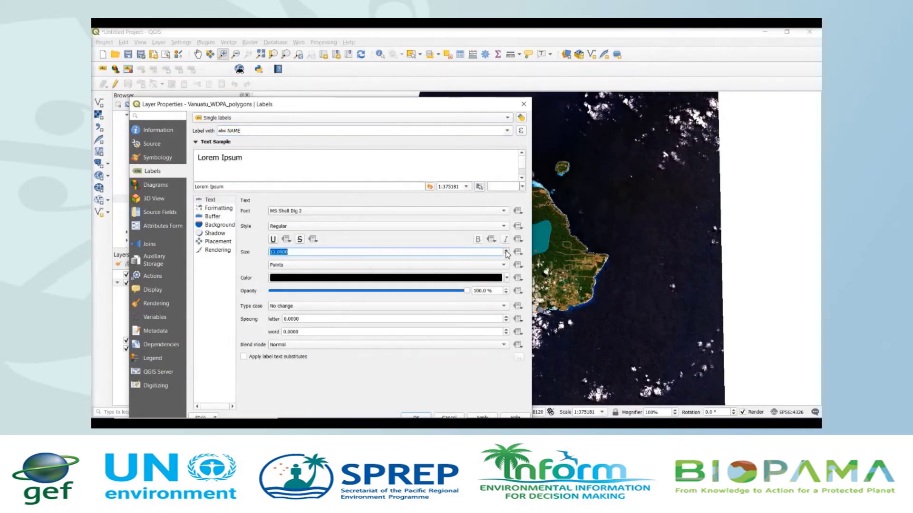
pyautogui.click(431, 291)
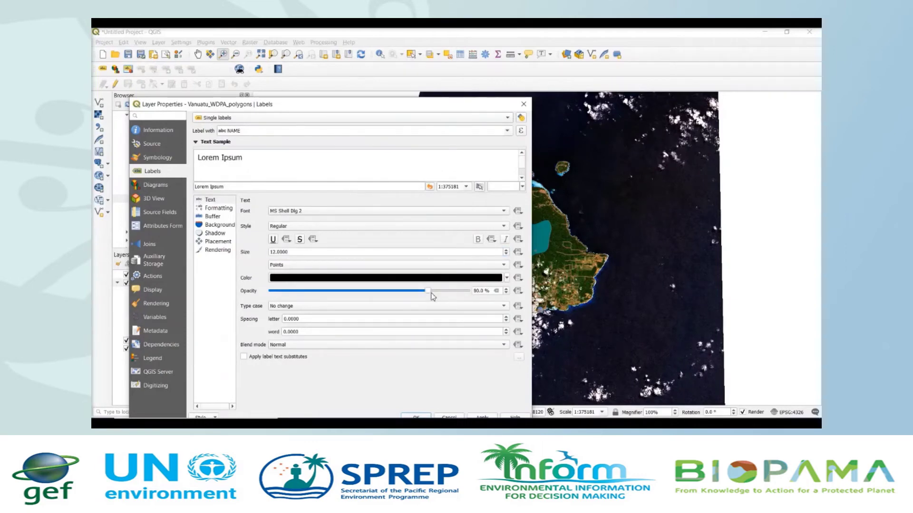
pyautogui.moveTo(449, 102); pyautogui.dragTo(426, 61)
pyautogui.click(451, 379)
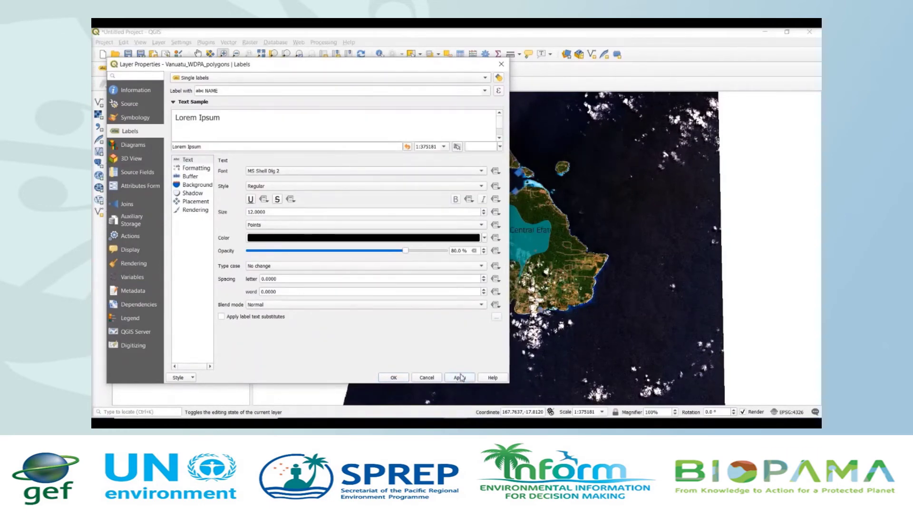
pyautogui.click(394, 378)
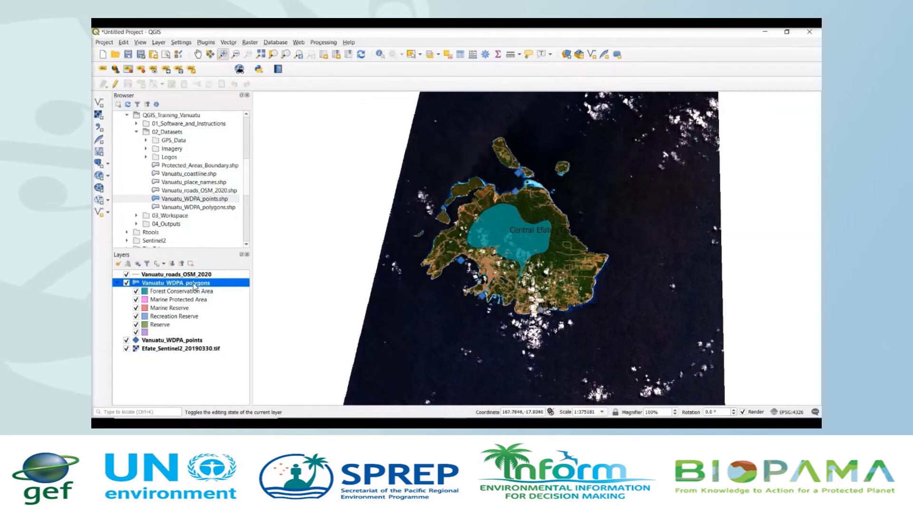
# Step: Enable a text buffer for the Vanuatu_WDPA_polygons labels and reduce the buffer's opacity
pyautogui.rightClick(191, 285)
pyautogui.click(211, 281)
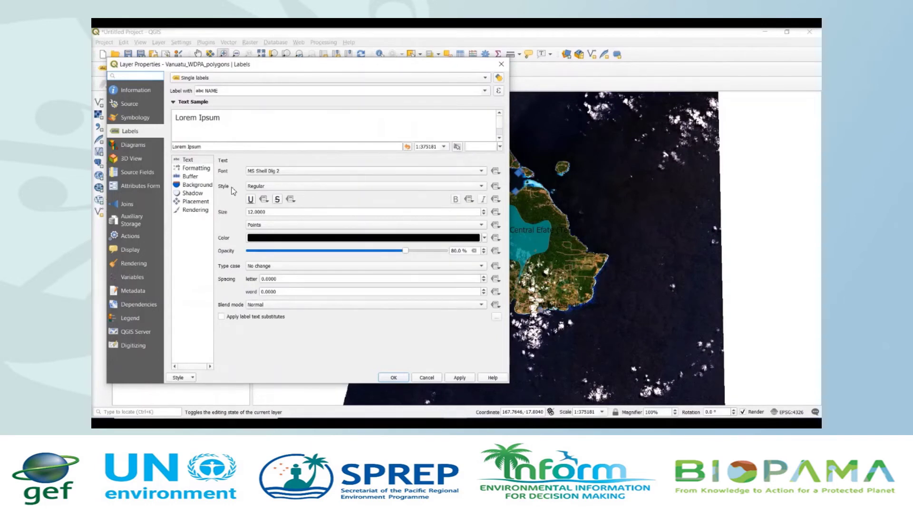
pyautogui.click(202, 177)
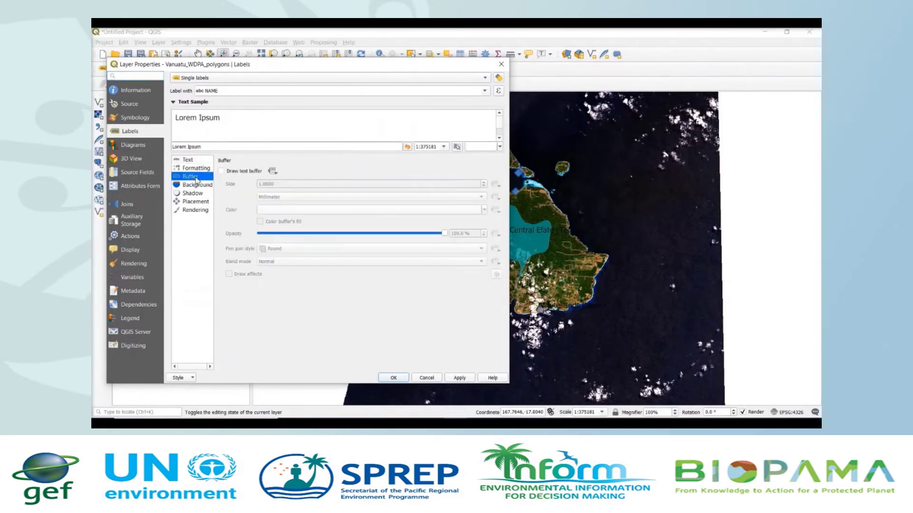
pyautogui.click(222, 171)
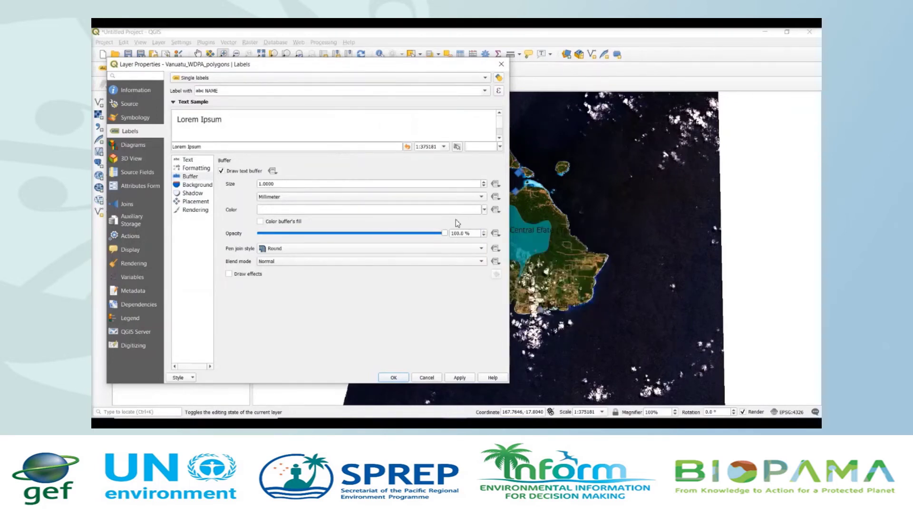
pyautogui.click(405, 234)
pyautogui.click(405, 234)
# Step: Wrap the polygon labels on the space character with Center alignment and apply the label settings
pyautogui.click(194, 169)
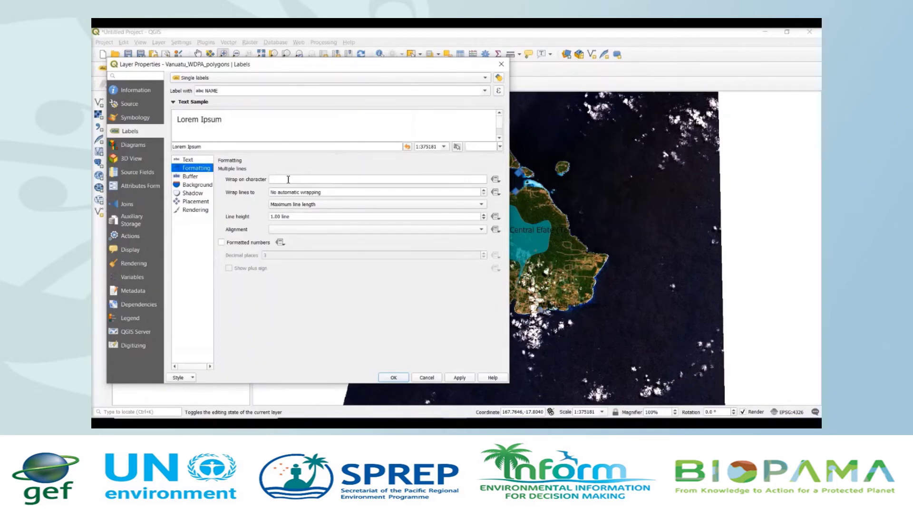
pyautogui.click(288, 180)
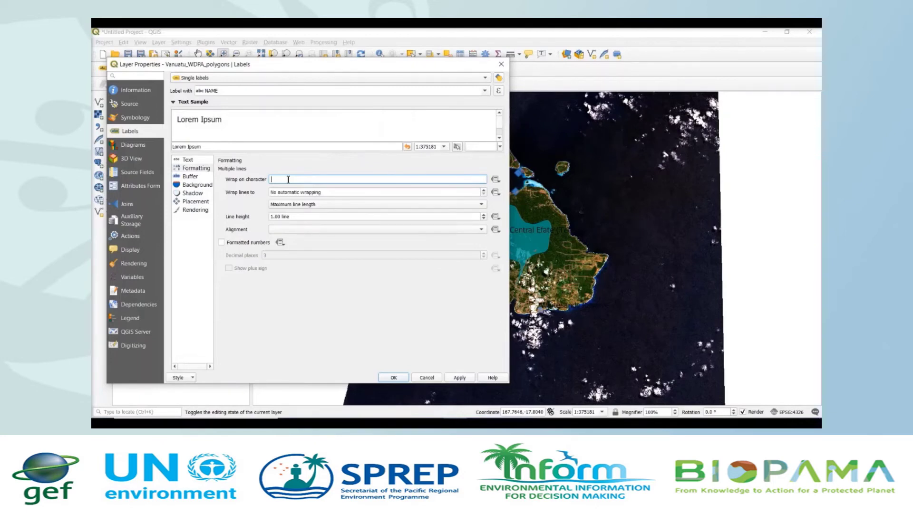
pyautogui.click(484, 231)
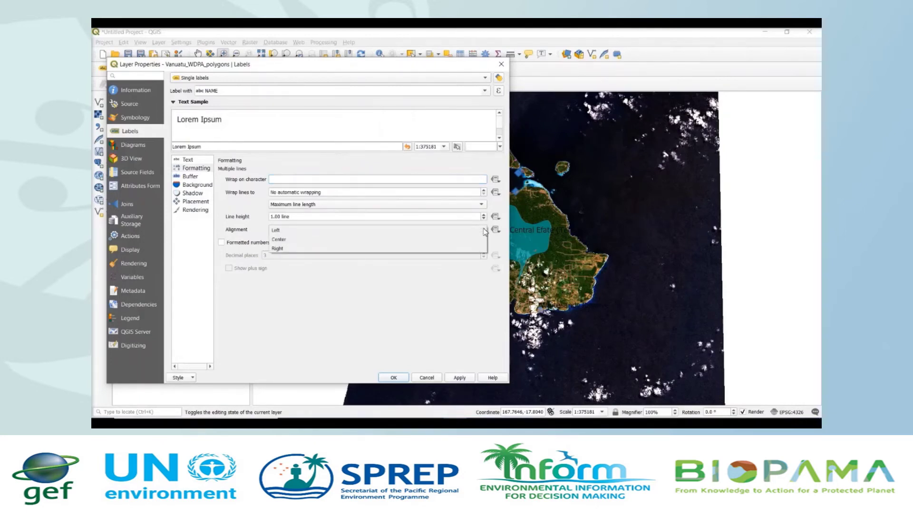
pyautogui.click(458, 241)
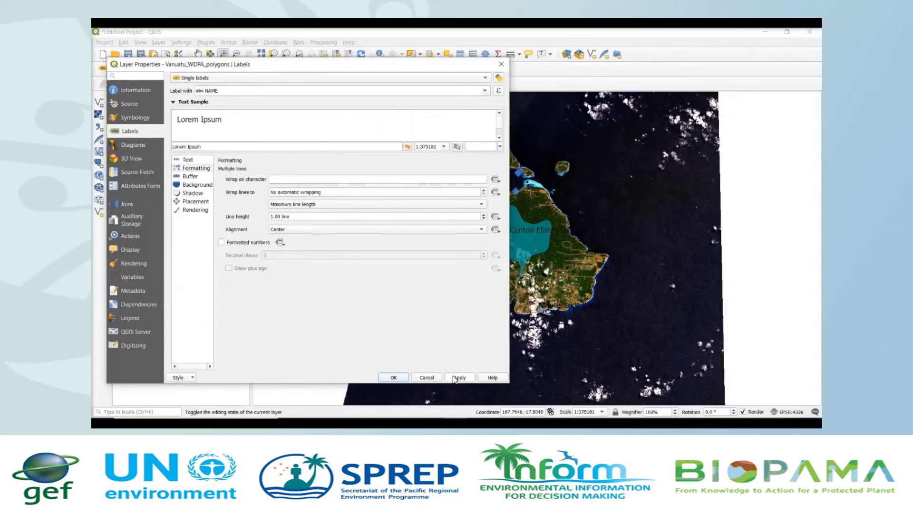
pyautogui.click(454, 378)
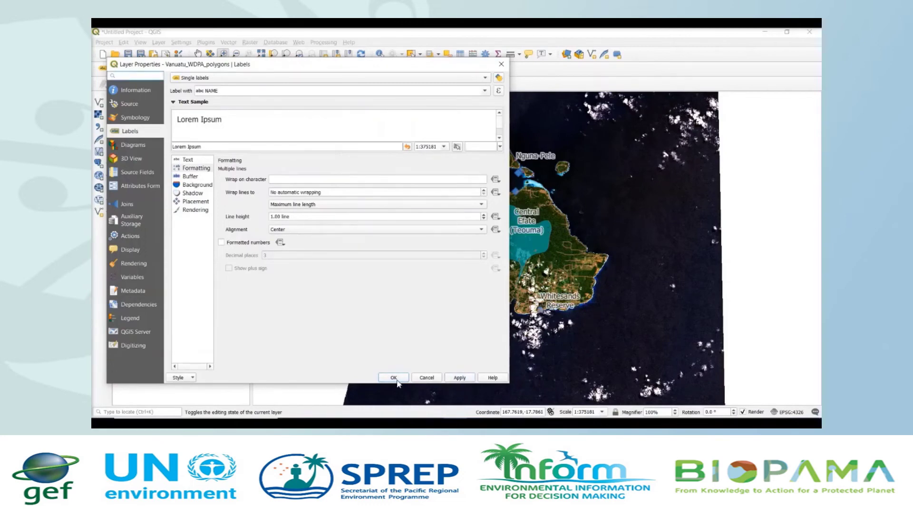
pyautogui.click(394, 377)
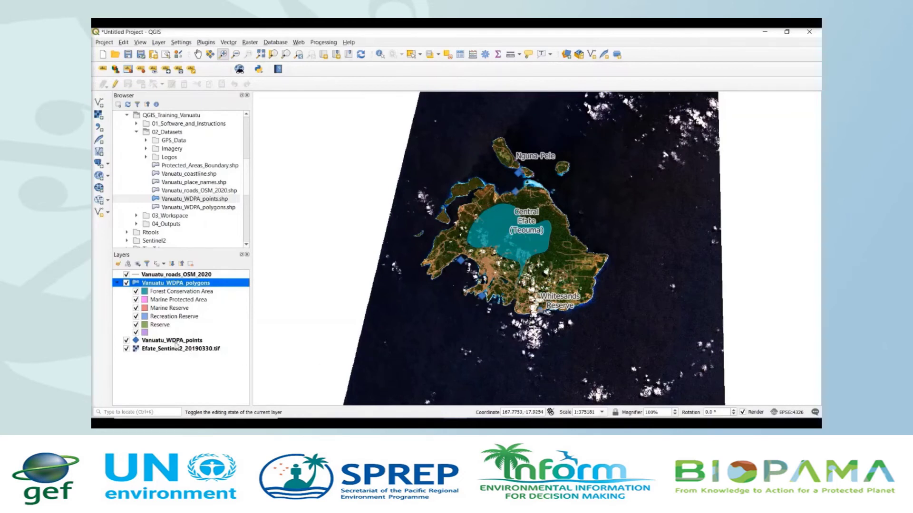
# Step: Turn on single labels for the Vanuatu_WDPA_points layer, labelling the features with the NAME field
pyautogui.rightClick(156, 341)
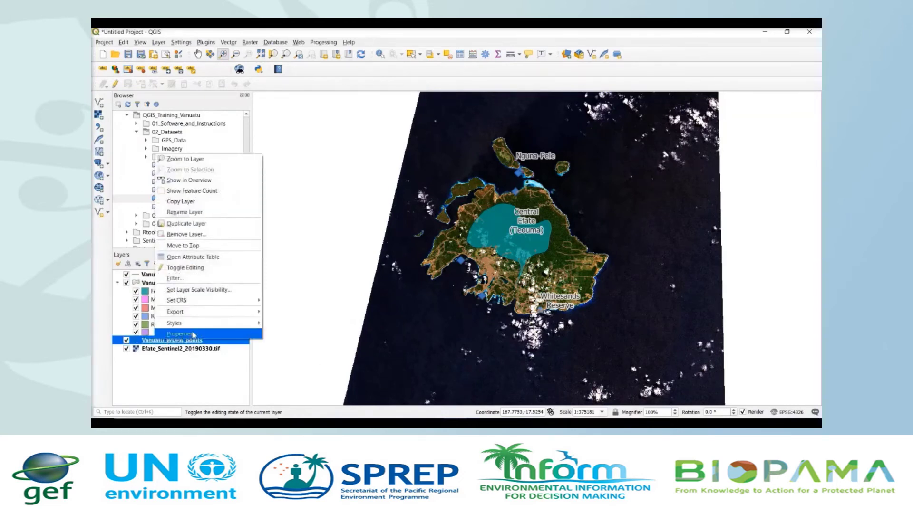
pyautogui.click(193, 335)
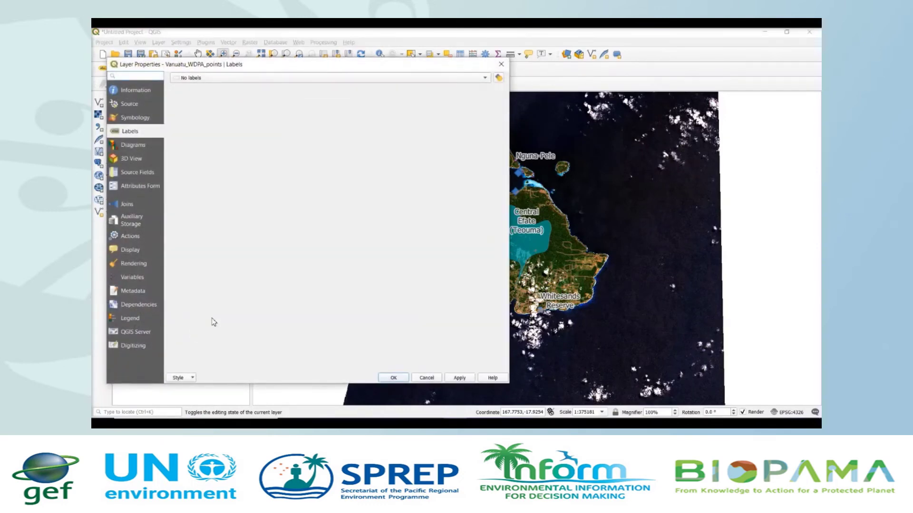
pyautogui.click(470, 78)
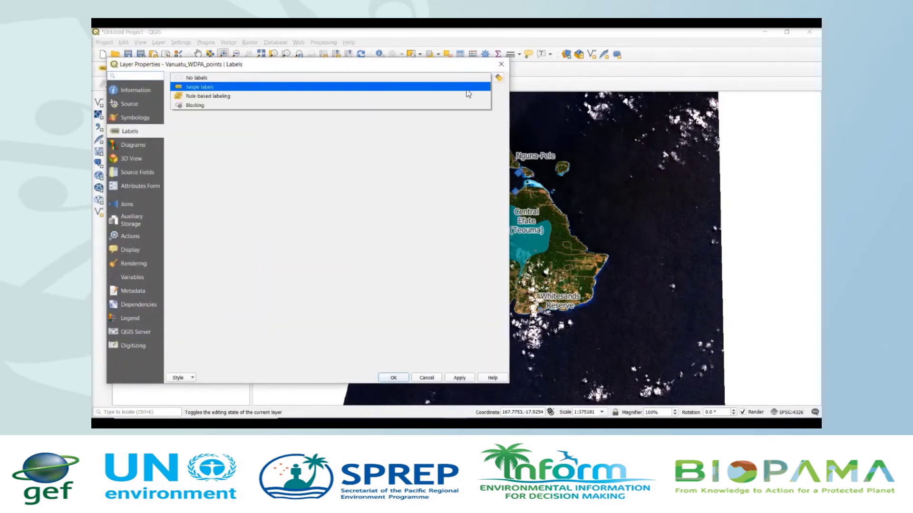
pyautogui.press('Escape')
pyautogui.press('Down')
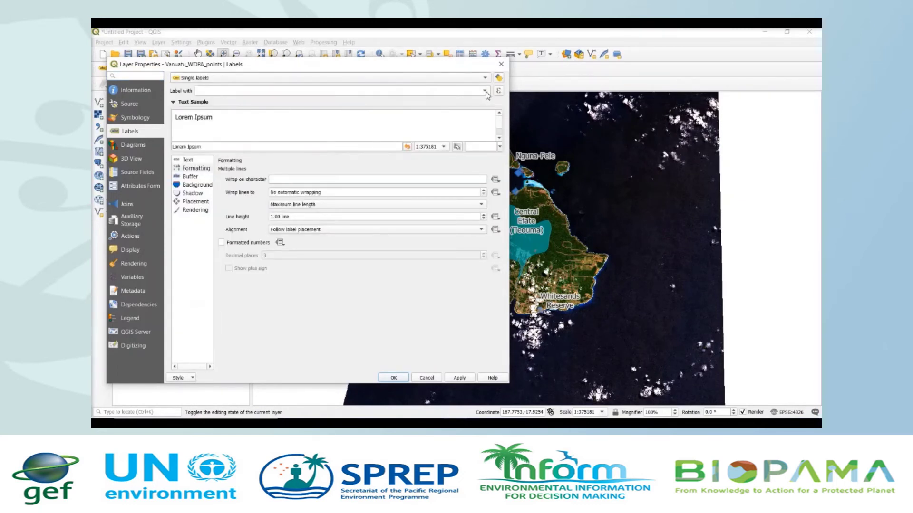
pyautogui.click(485, 91)
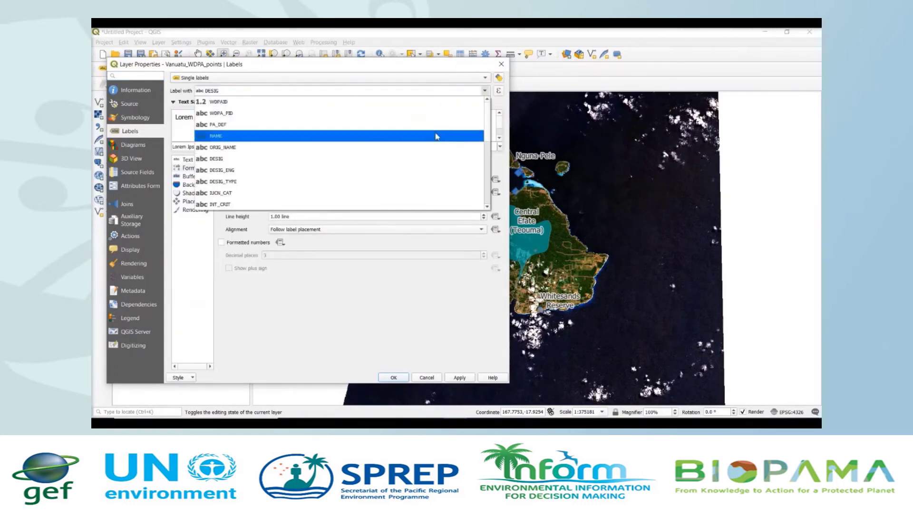
pyautogui.click(434, 137)
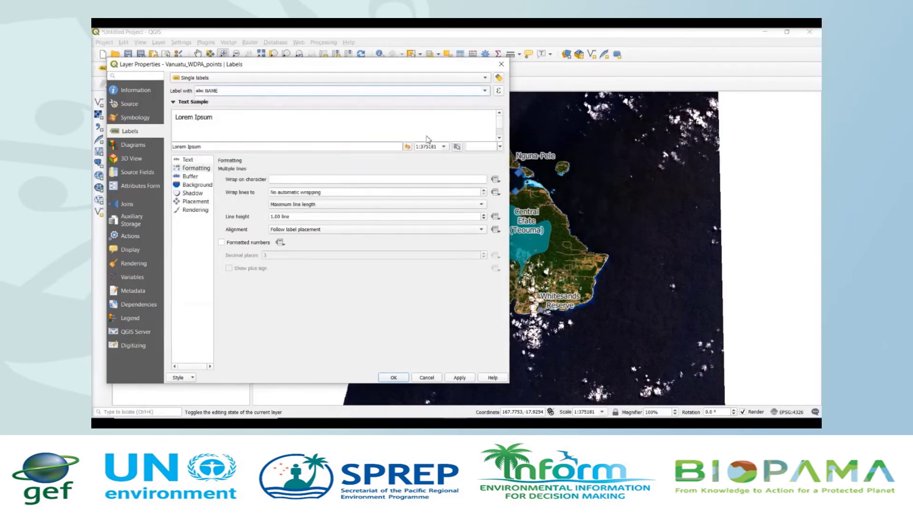
# Step: Set the Vanuatu_WDPA_points label text to size 12 points with 80% opacity
pyautogui.click(203, 162)
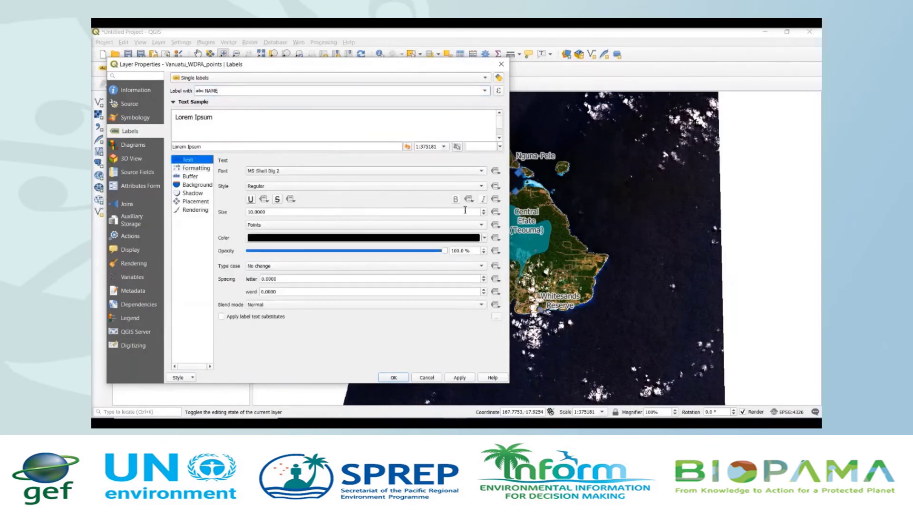
pyautogui.click(484, 210)
pyautogui.click(484, 211)
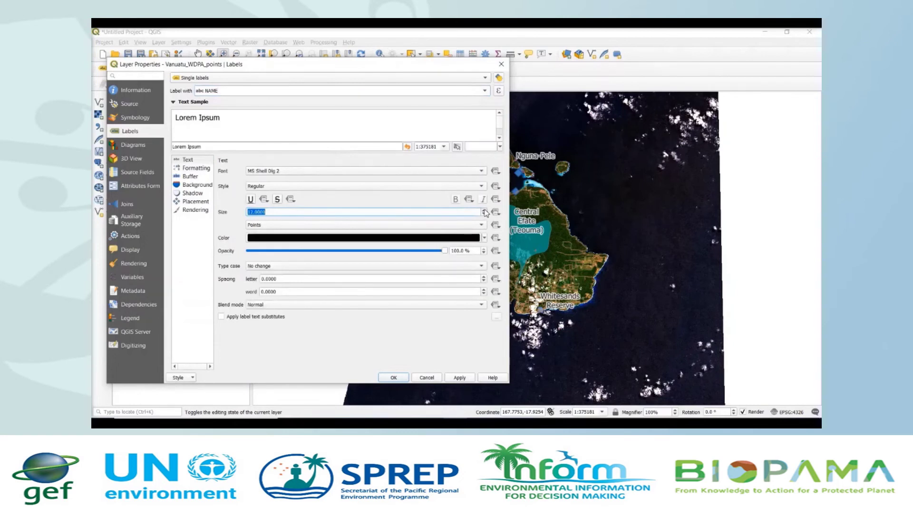
pyautogui.click(411, 252)
pyautogui.click(412, 252)
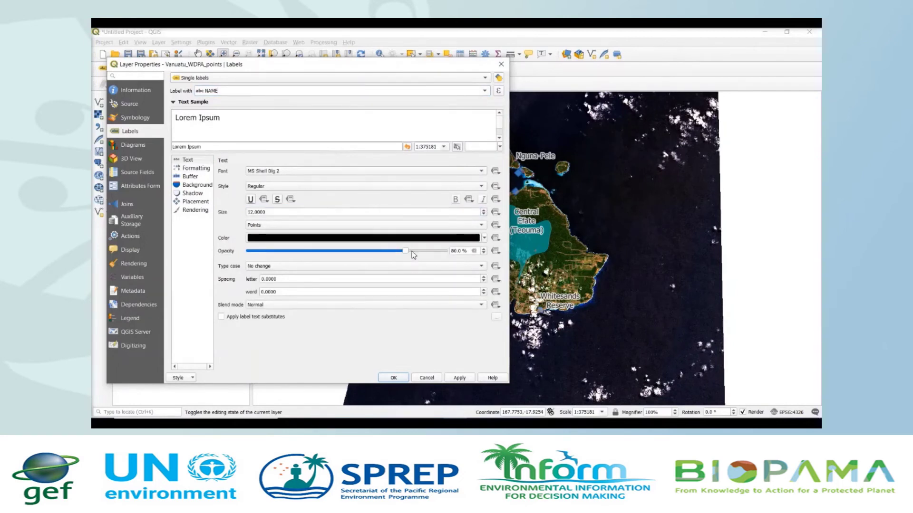
# Step: Wrap the Vanuatu_WDPA_points labels on the space character and set their alignment to Center
pyautogui.click(200, 168)
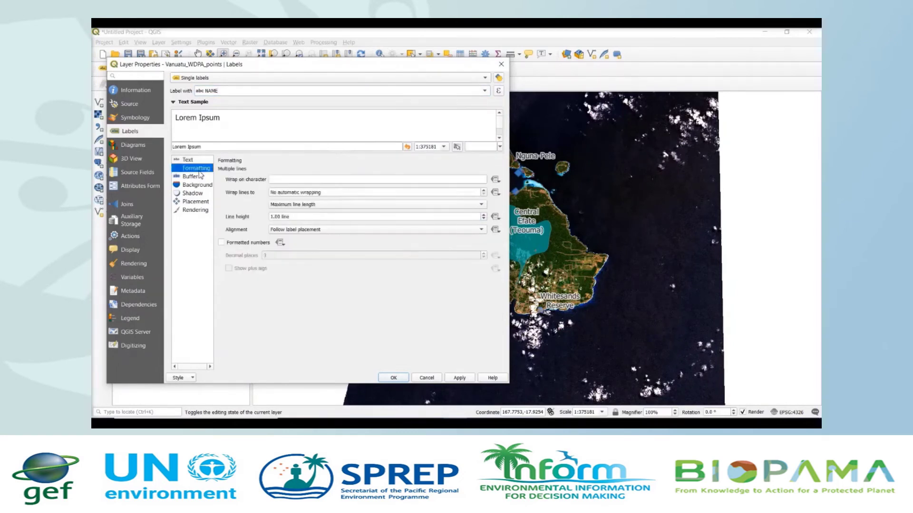
pyautogui.click(285, 179)
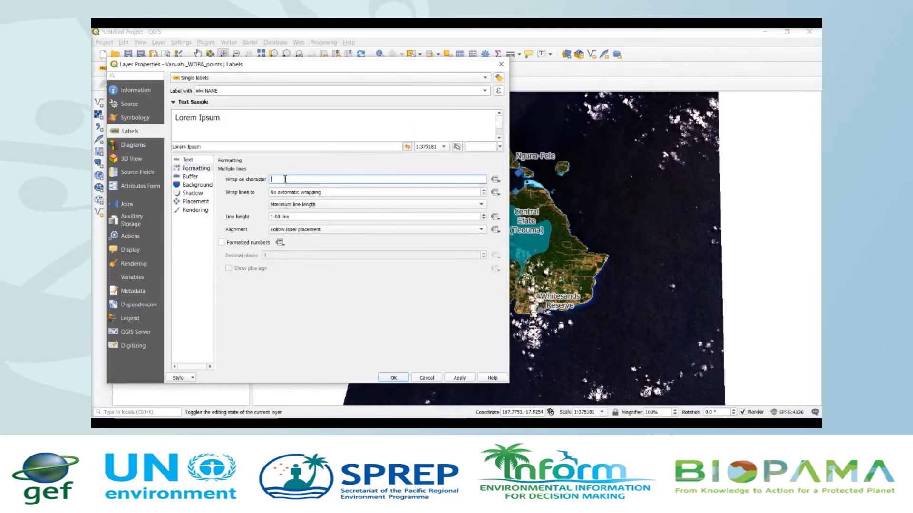
pyautogui.click(485, 231)
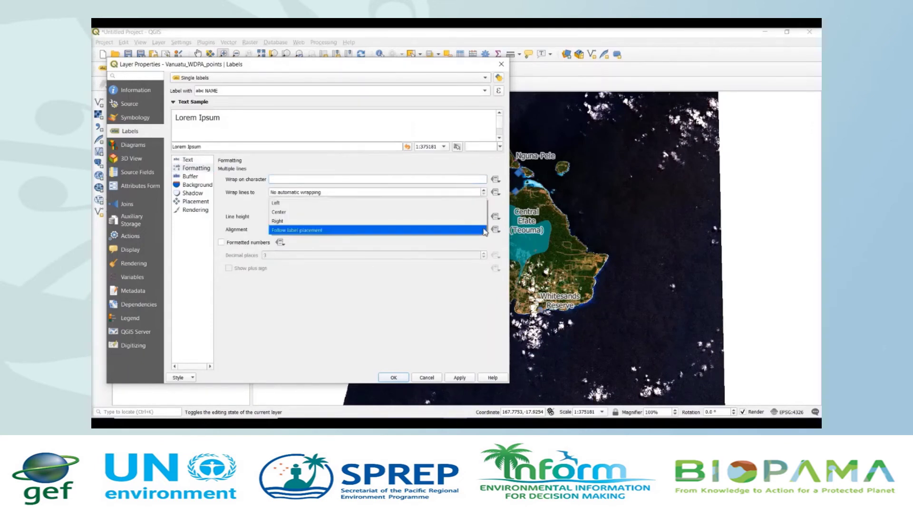
pyautogui.click(443, 212)
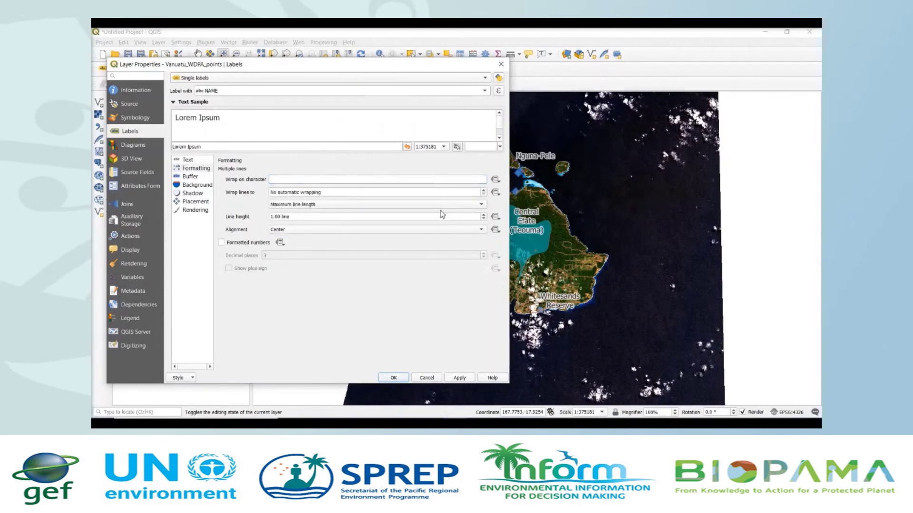
# Step: Draw a text buffer with 80% opacity around the Vanuatu_WDPA_points labels and apply the label settings
pyautogui.click(191, 177)
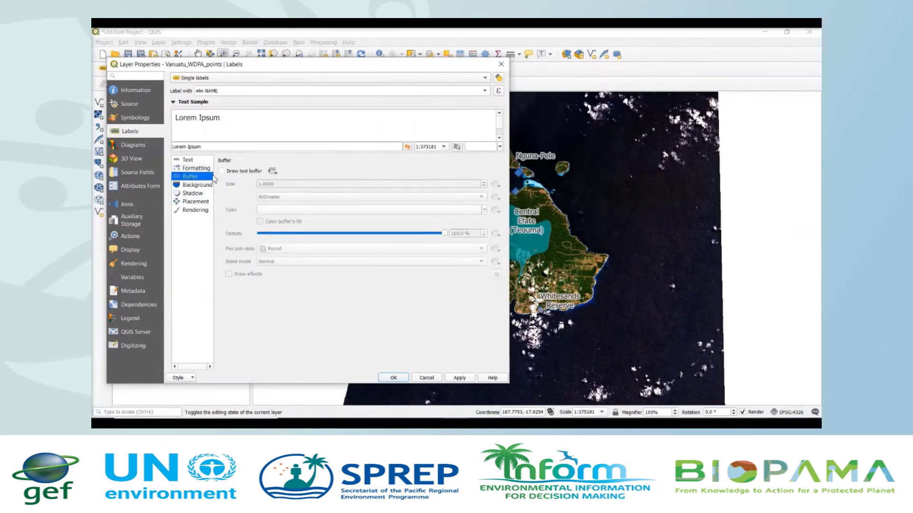
pyautogui.click(221, 171)
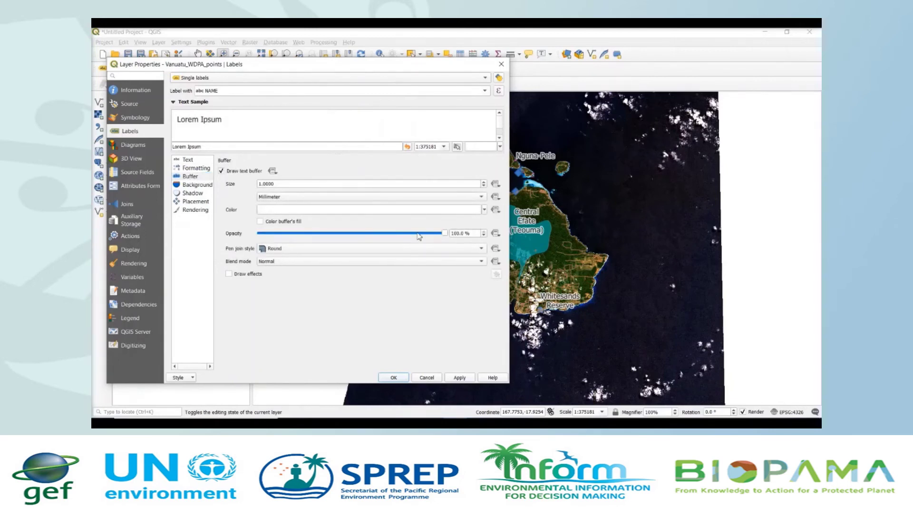
pyautogui.click(417, 233)
pyautogui.click(459, 378)
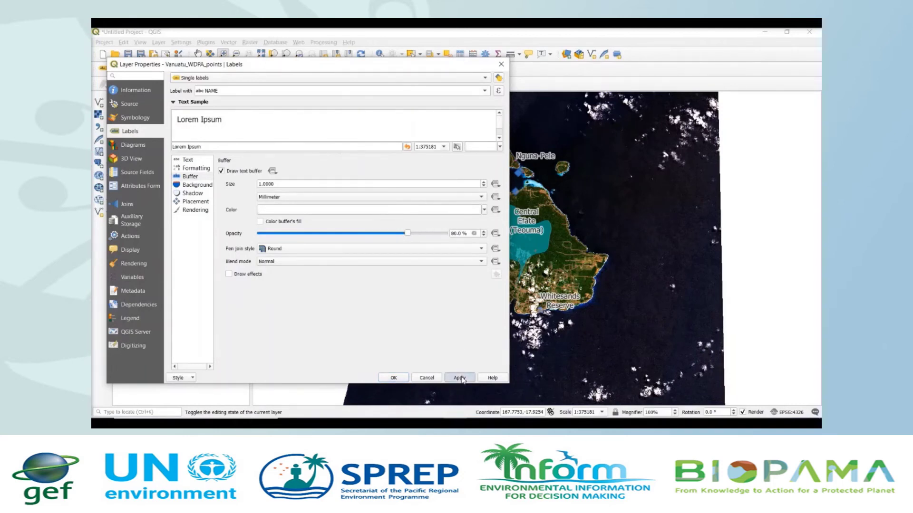
pyautogui.click(394, 378)
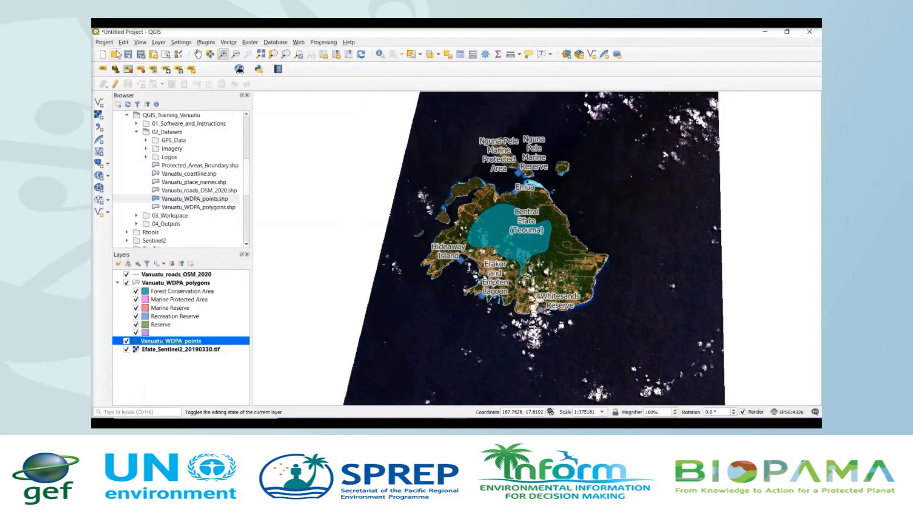
# Step: Save the project as 2020_Vanuatu_WDPA in the 03_Workspace folder
pyautogui.click(99, 44)
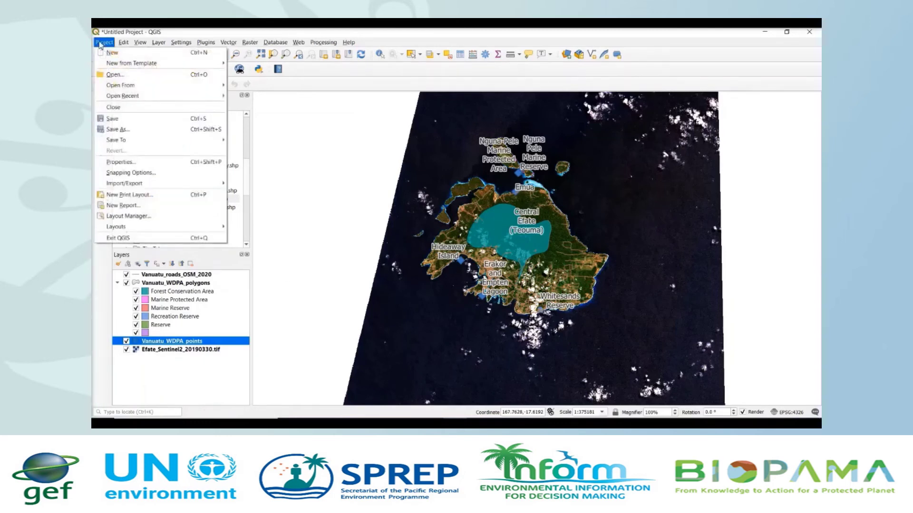
pyautogui.click(119, 119)
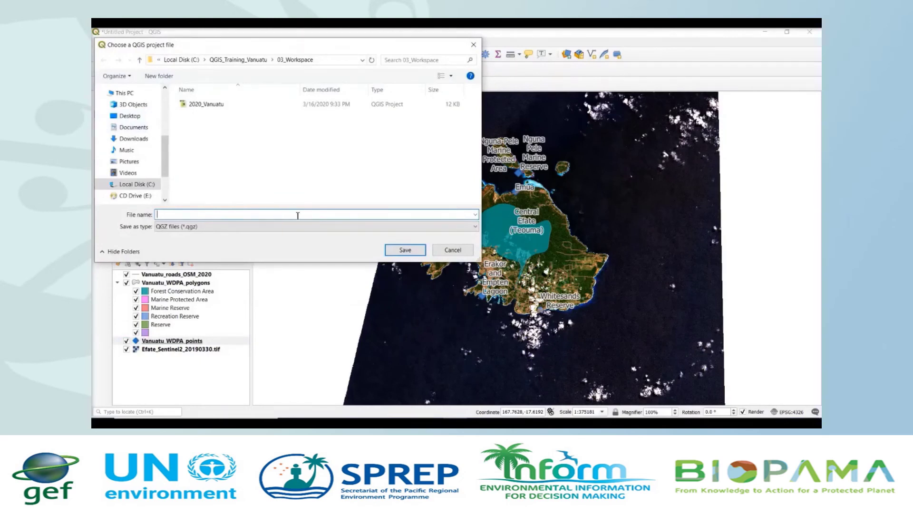
pyautogui.write('20')
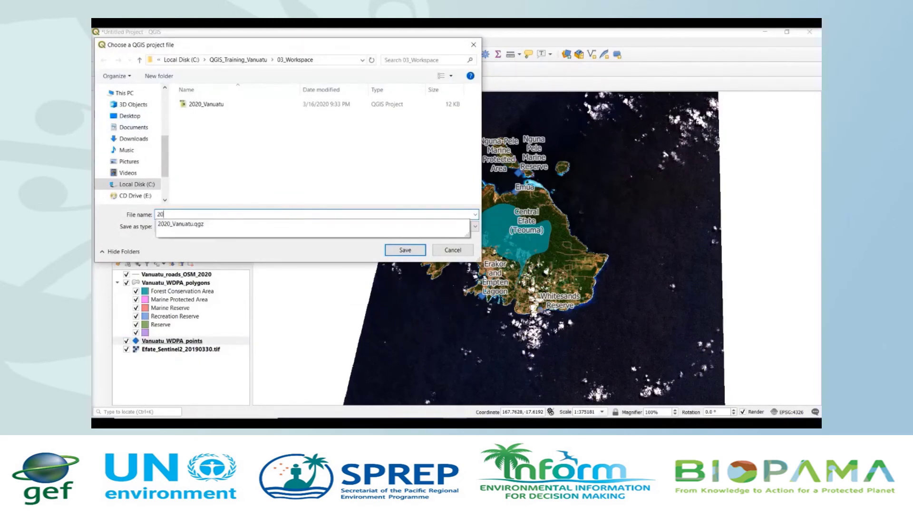
pyautogui.write('20_Vanau')
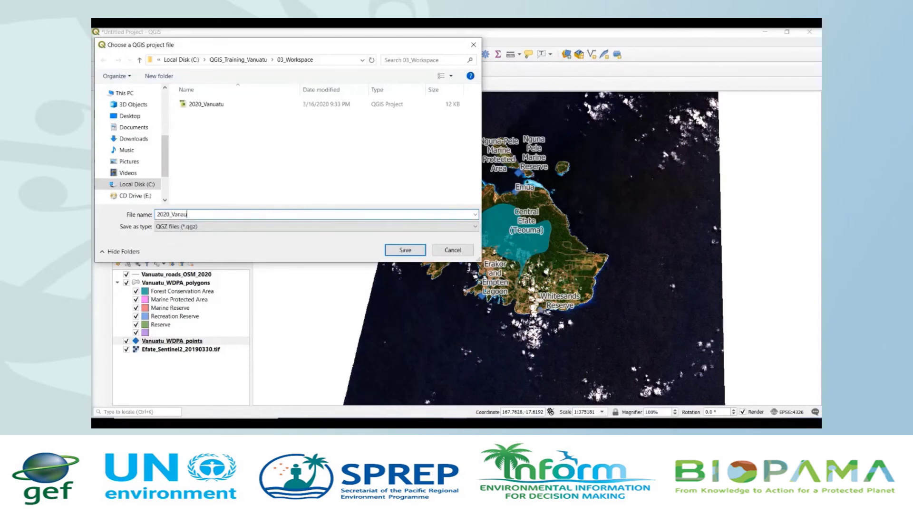
pyautogui.press('BackSpace')
pyautogui.press('BackSpace')
pyautogui.write('uatu')
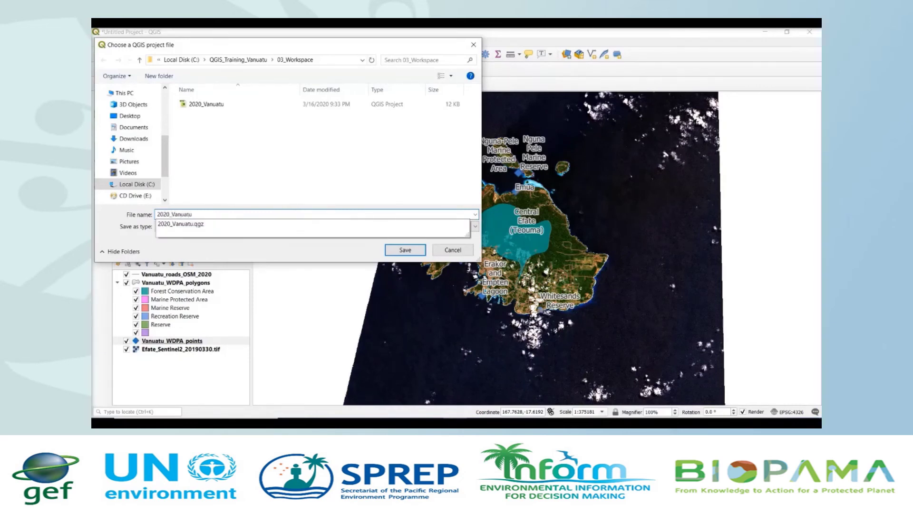
pyautogui.write('_WDPA')
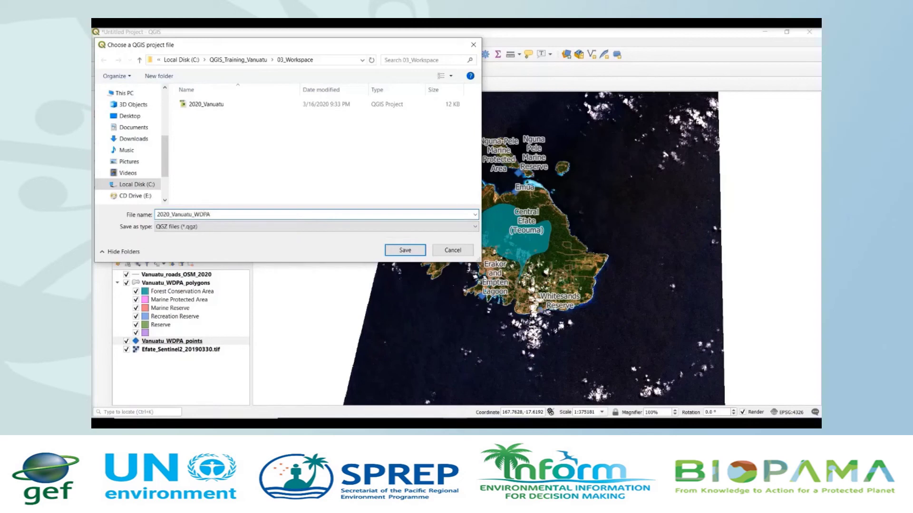
pyautogui.click(405, 250)
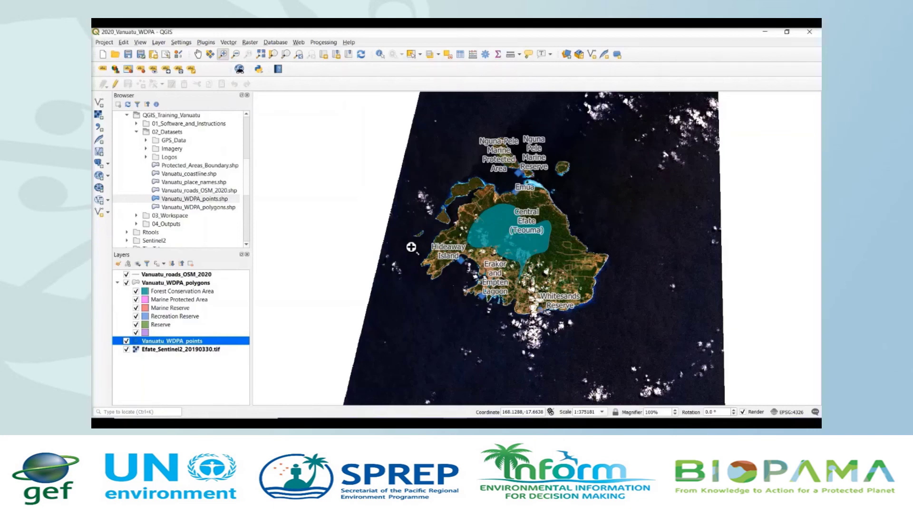
pyautogui.hotkey('alt', 'Tab')
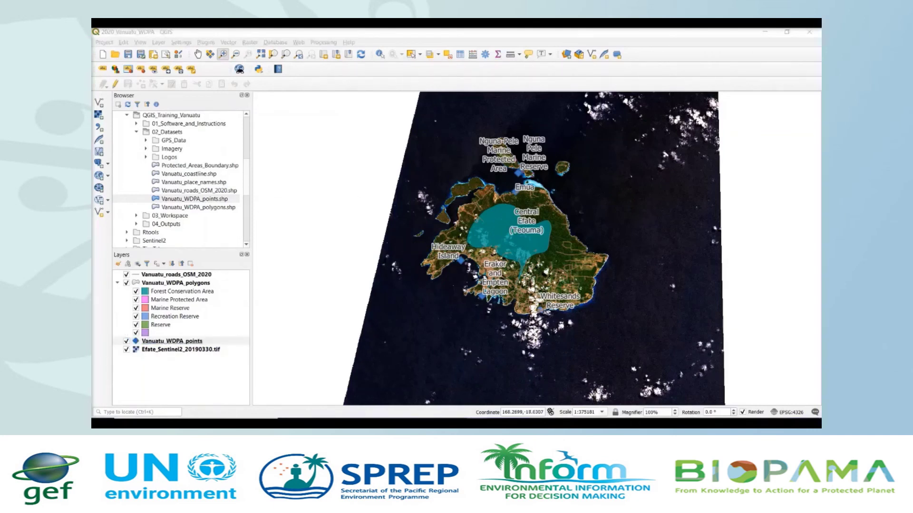